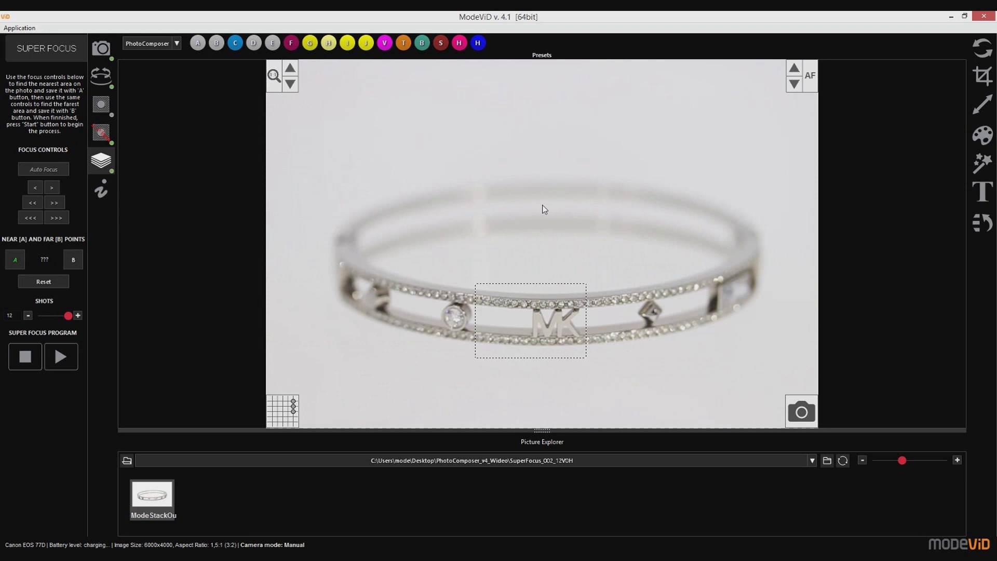
Nudge the camera focus on the bracelet by one small step in Super Focus
click(52, 188)
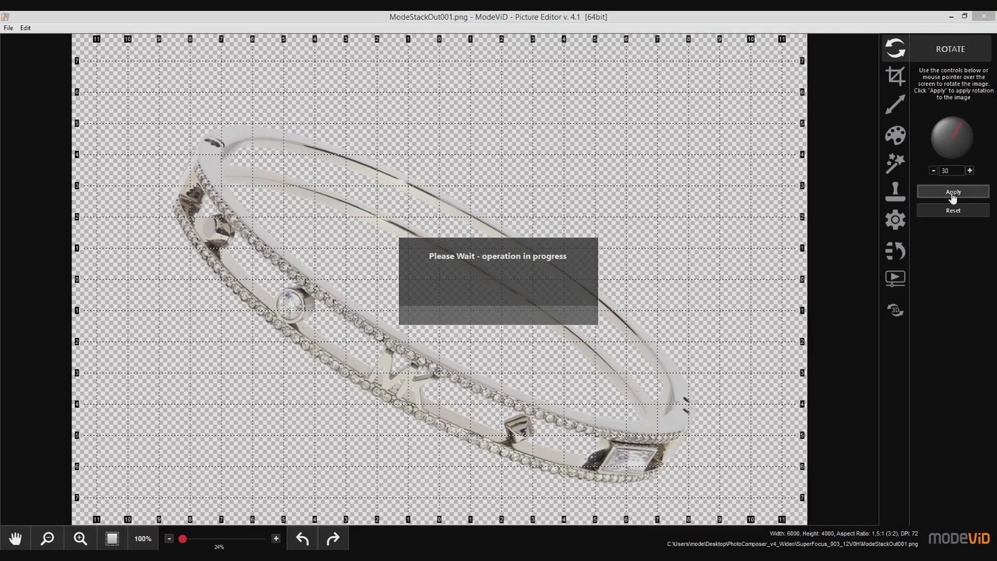
Crop the rotated bracelet image to a 1:1 square of 4806 by 4806 px that contains the whole bracelet
click(939, 125)
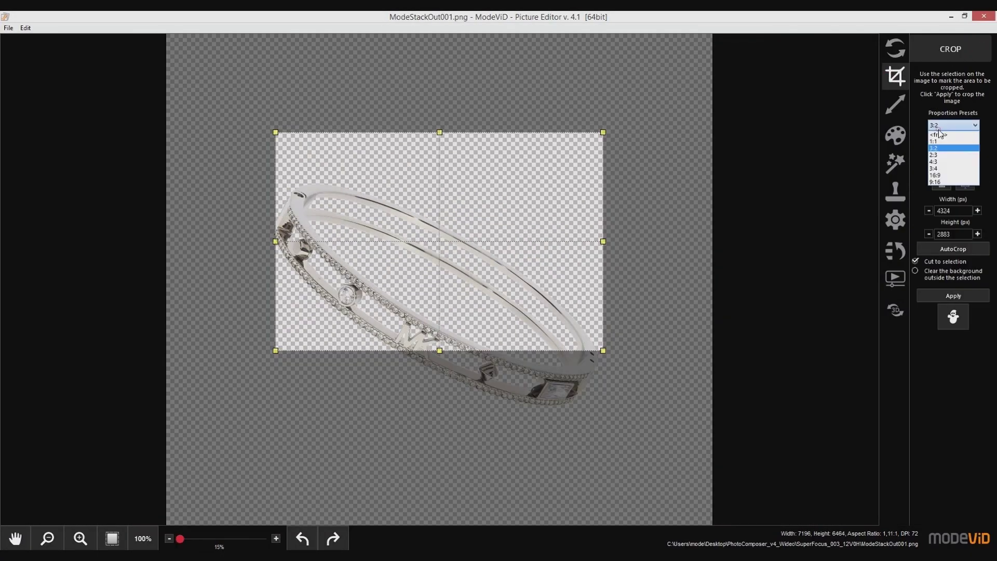
click(933, 142)
drag(597, 444, 600, 457)
click(953, 295)
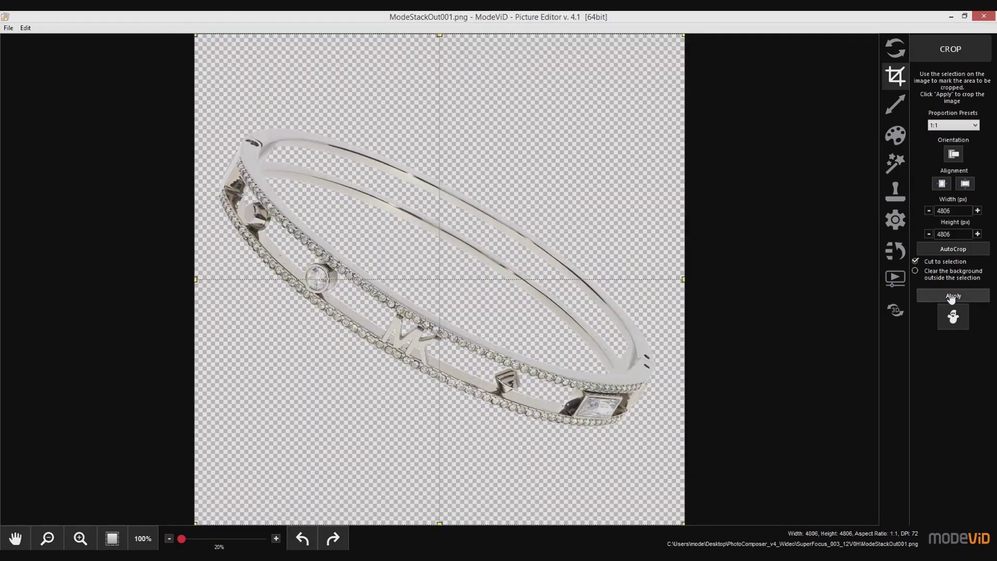
click(895, 224)
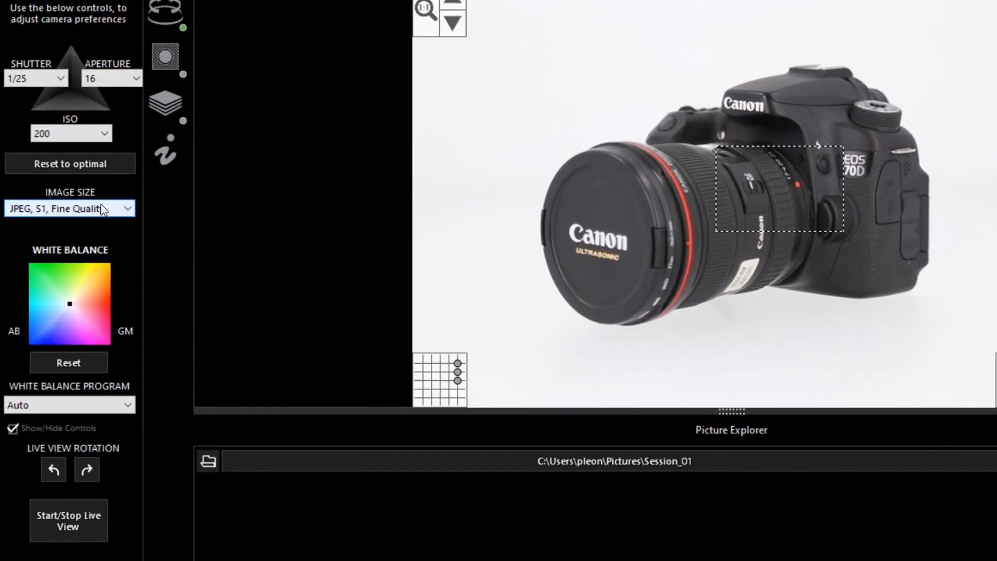
Look through the available image size and quality options and the white balance programs
click(101, 209)
scroll(103, 229, up, 1)
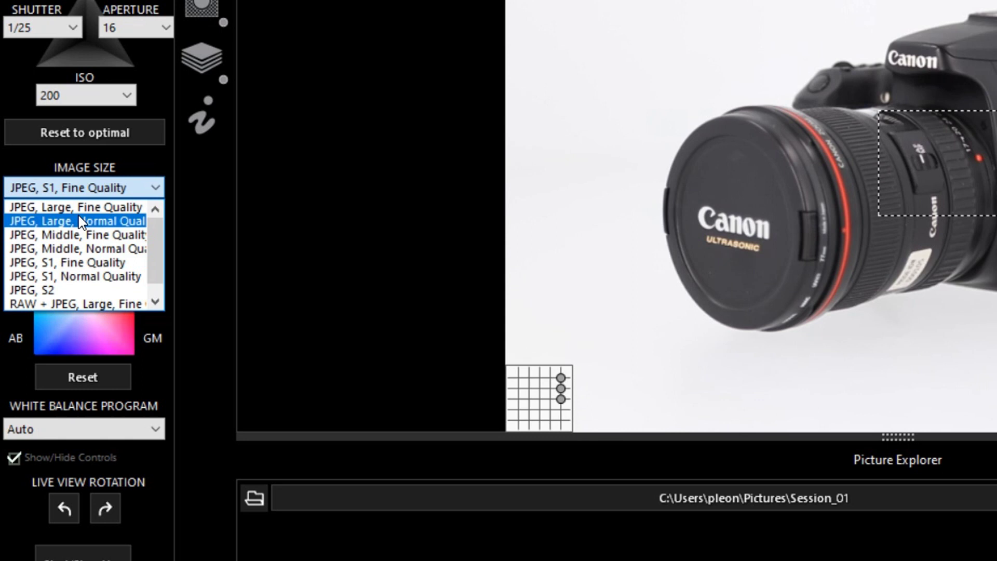
key(Escape)
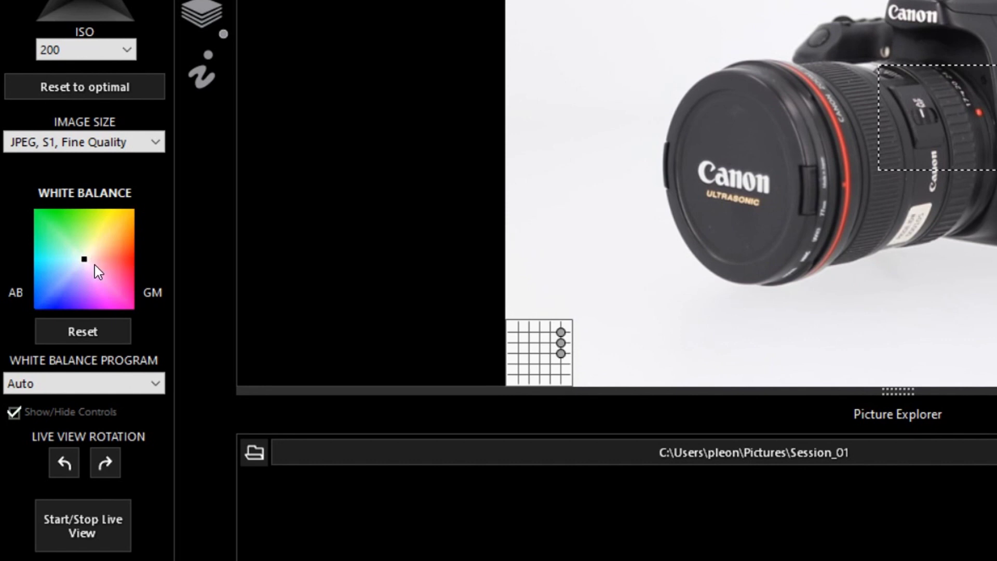
click(90, 385)
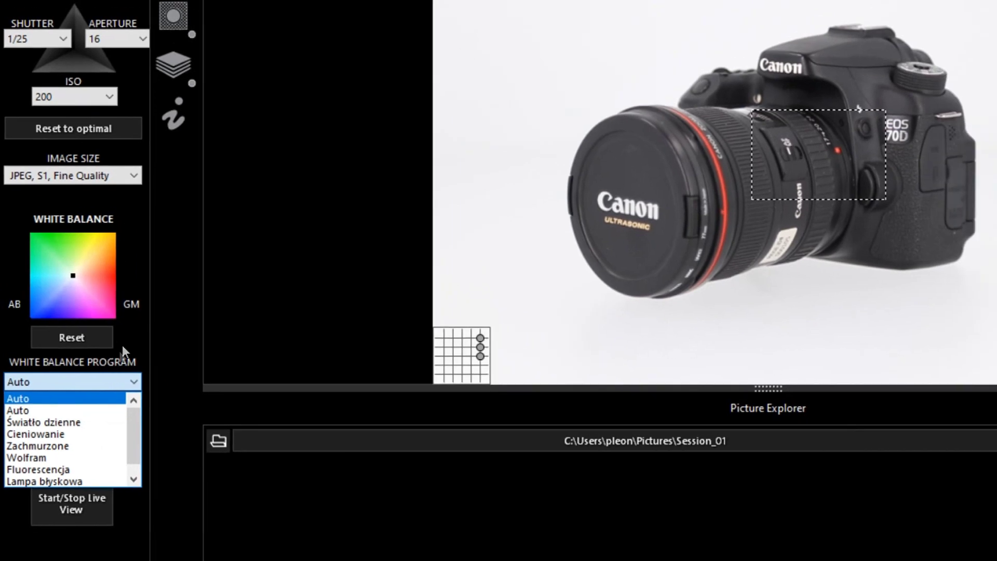
click(91, 383)
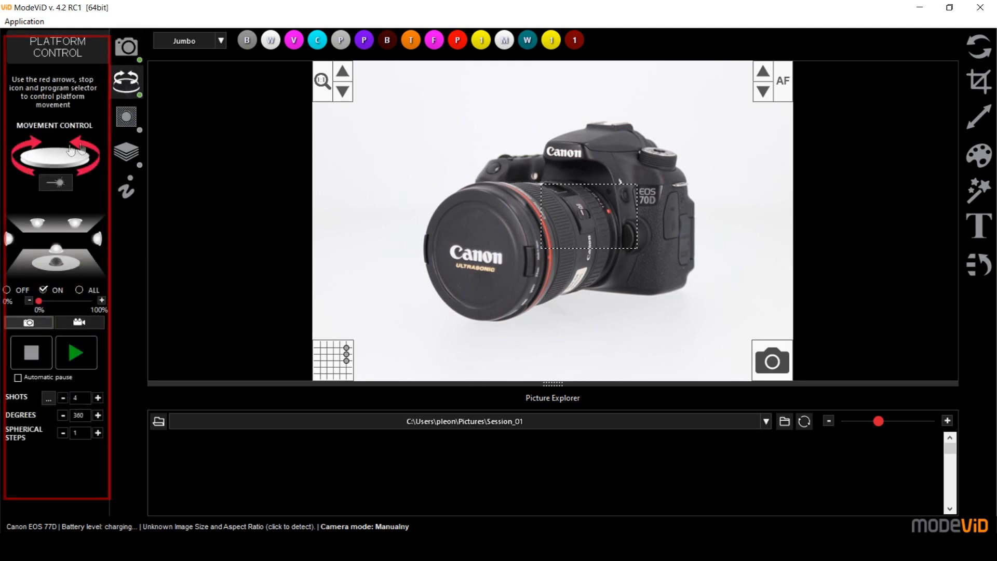
Rotate the platform in one direction and then in the other to test its movement
click(92, 173)
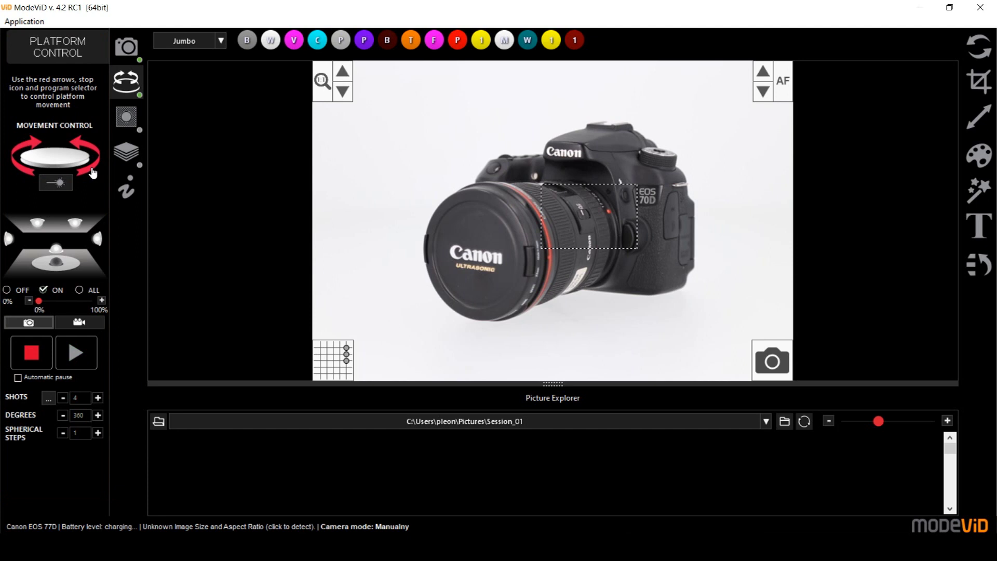
right_click(23, 171)
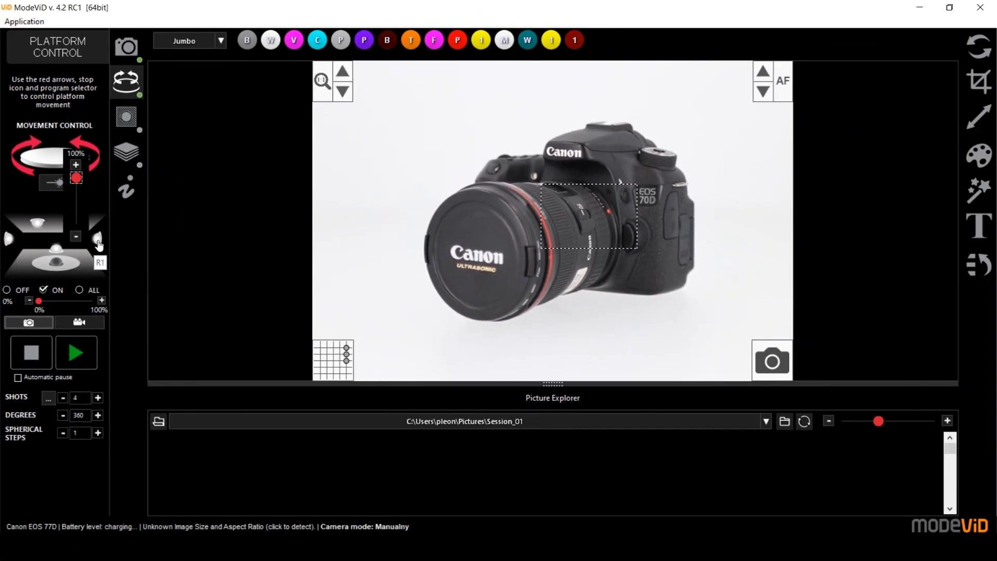
Switch off the R1 side lamp and raise its intensity again in increments to beyond 30%
click(98, 244)
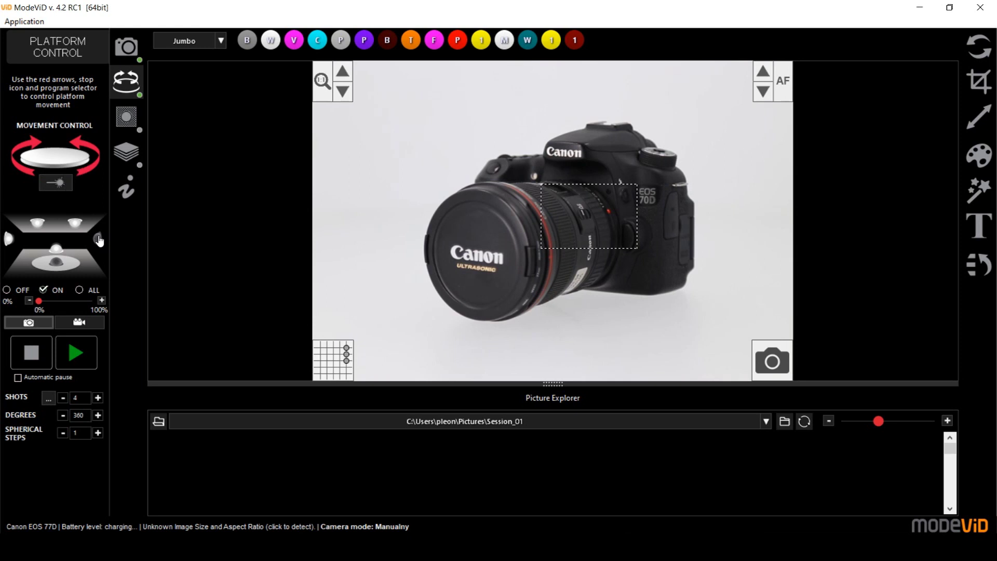
mouse_move(97, 238)
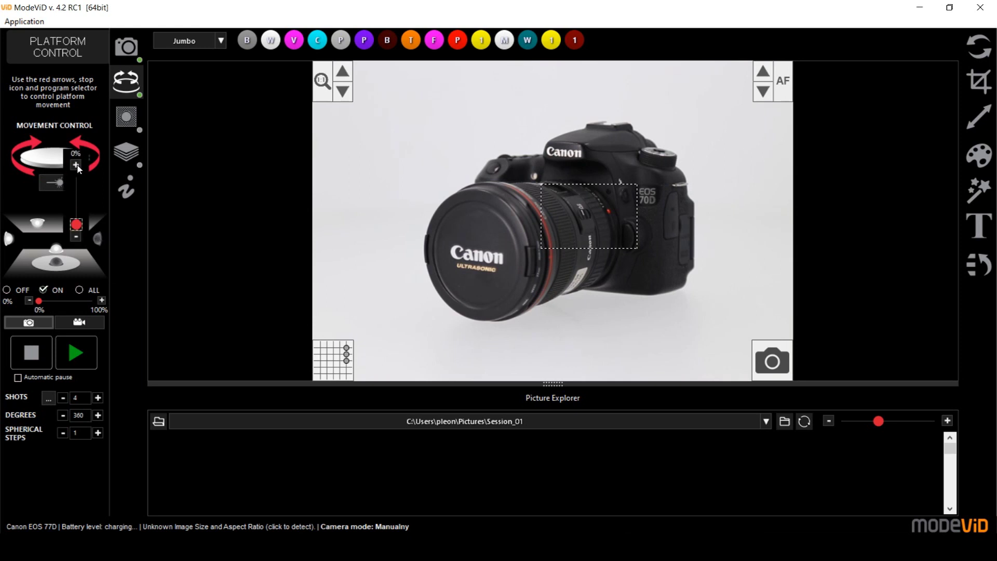
click(76, 165)
click(76, 165)
click(76, 165)
click(76, 165)
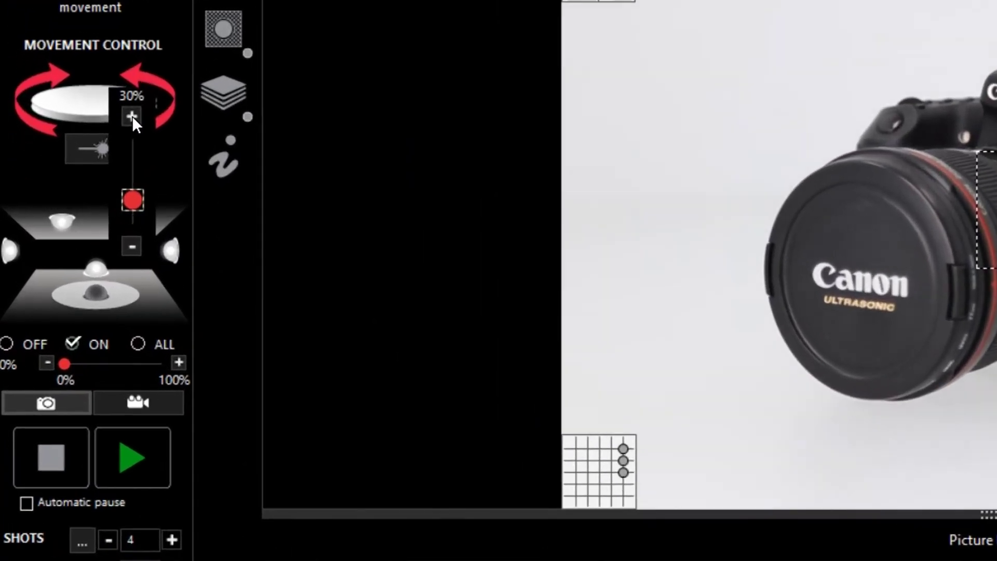
click(77, 165)
click(76, 165)
click(132, 116)
click(132, 117)
click(132, 116)
click(131, 116)
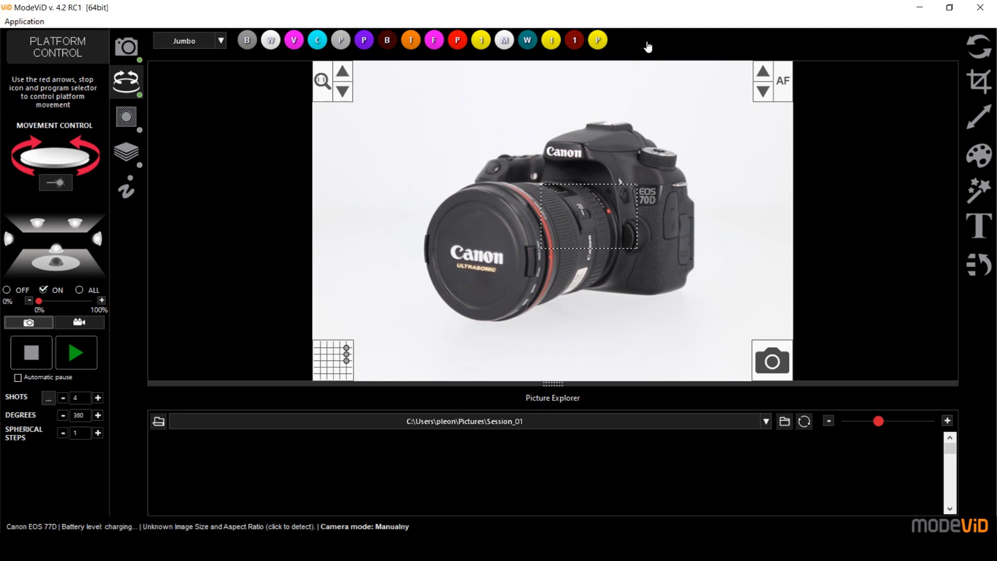
Create a new preset from the current settings and name it "Preset"
click(681, 45)
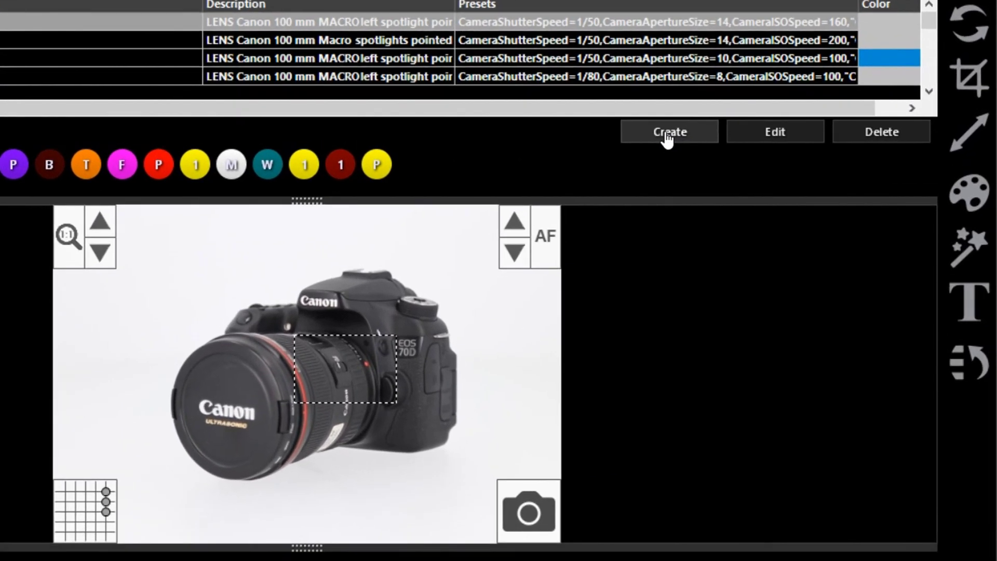
click(785, 117)
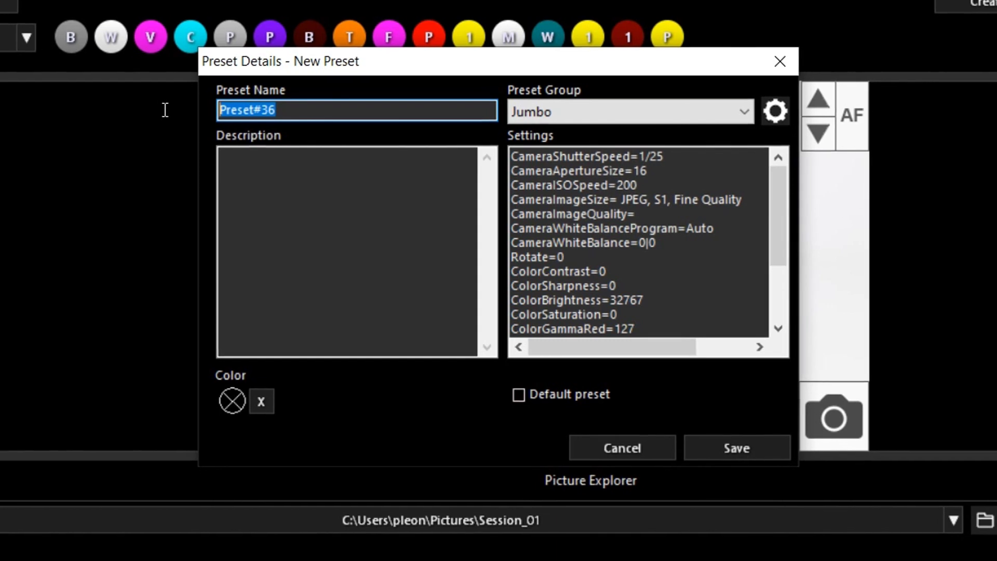
text(Preset)
Enter "this is my preset for black camera" as the new preset's description
click(330, 175)
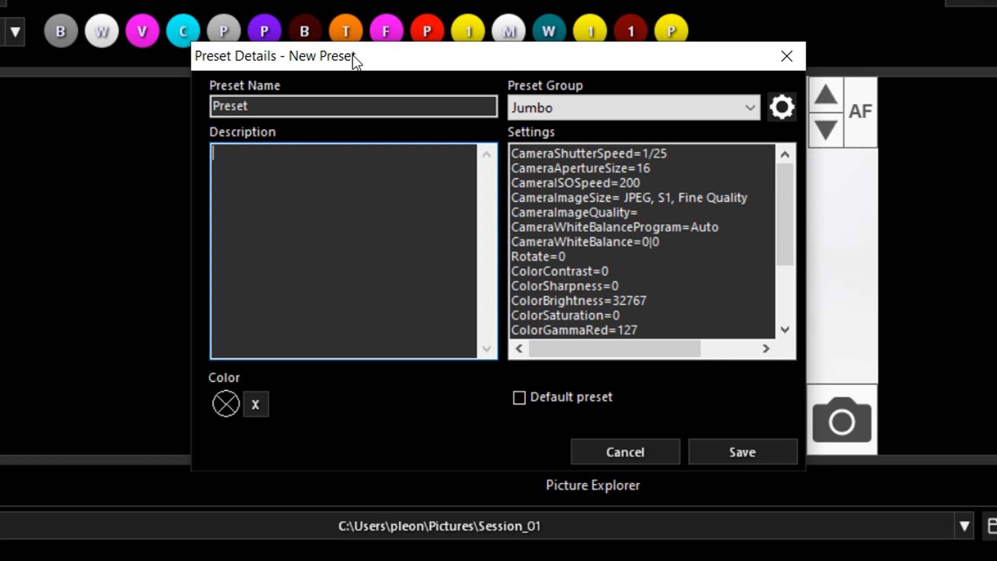
text(this is my [re)
key(BackSpace)
key(BackSpace)
key(BackSpace)
text(preset for )
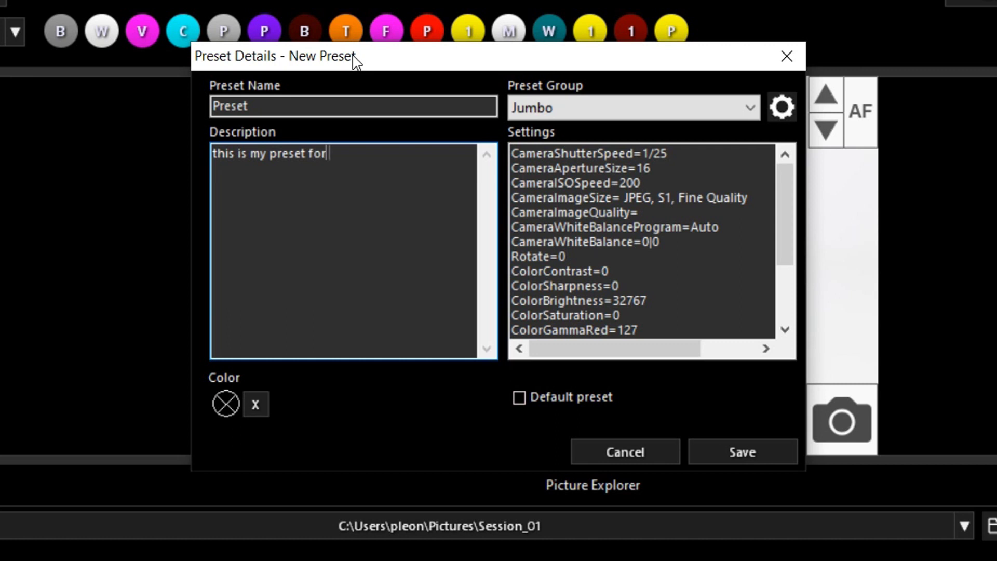
text(black camera)
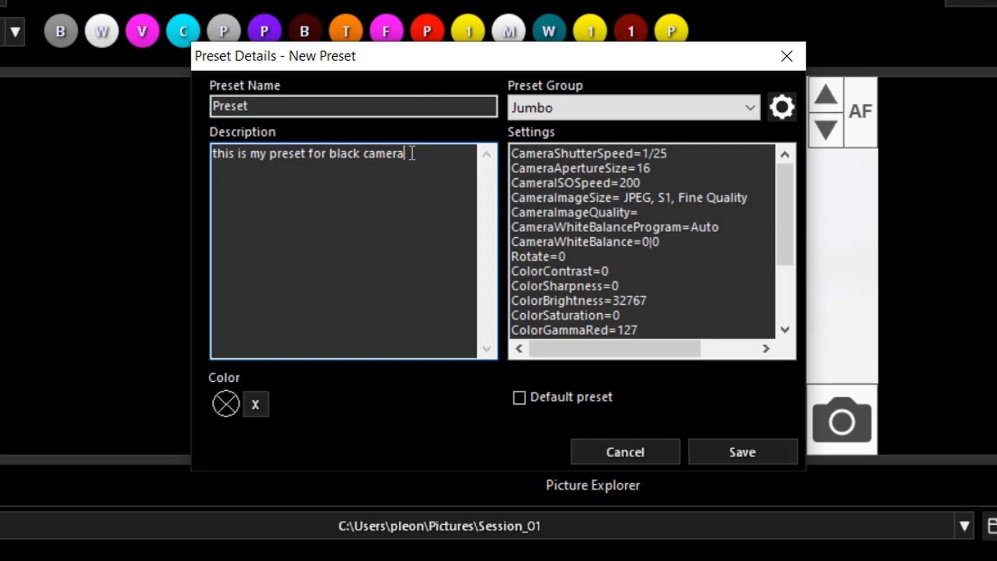
Set the new preset's colour marker to red
click(227, 403)
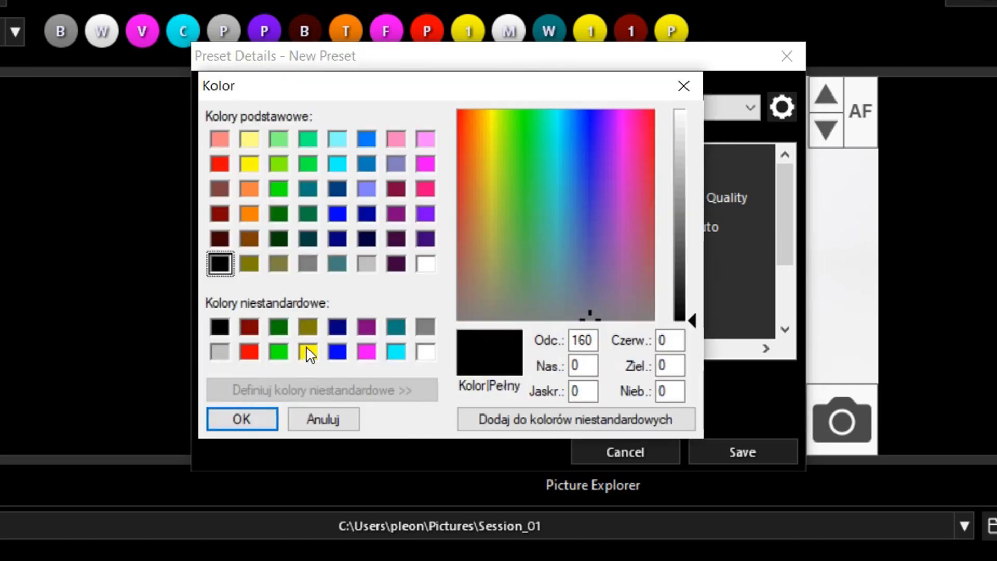
click(249, 351)
click(242, 419)
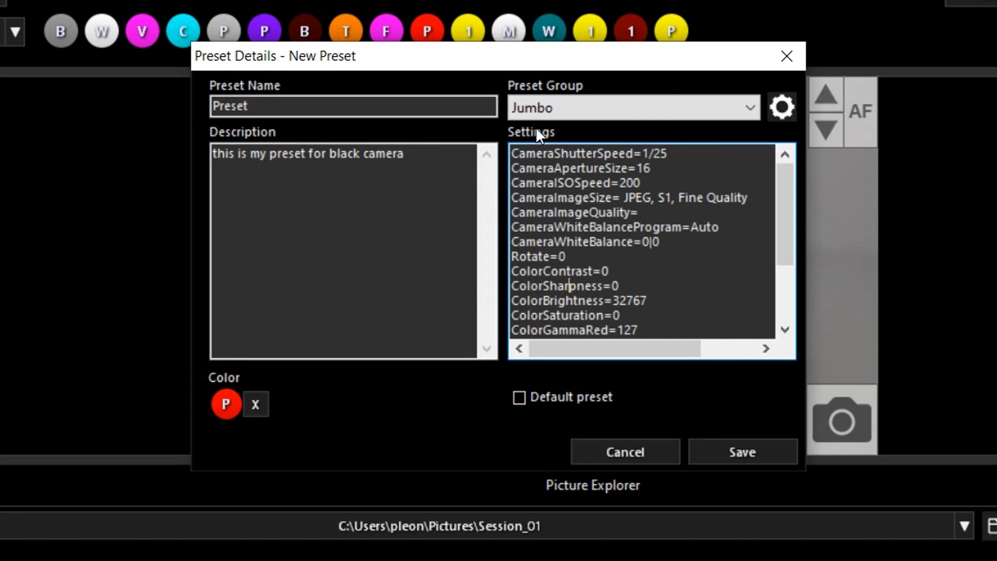
Review the new preset's stored settings and save it in the Jumbo group
click(558, 108)
click(513, 163)
drag(518, 153, 637, 267)
click(636, 266)
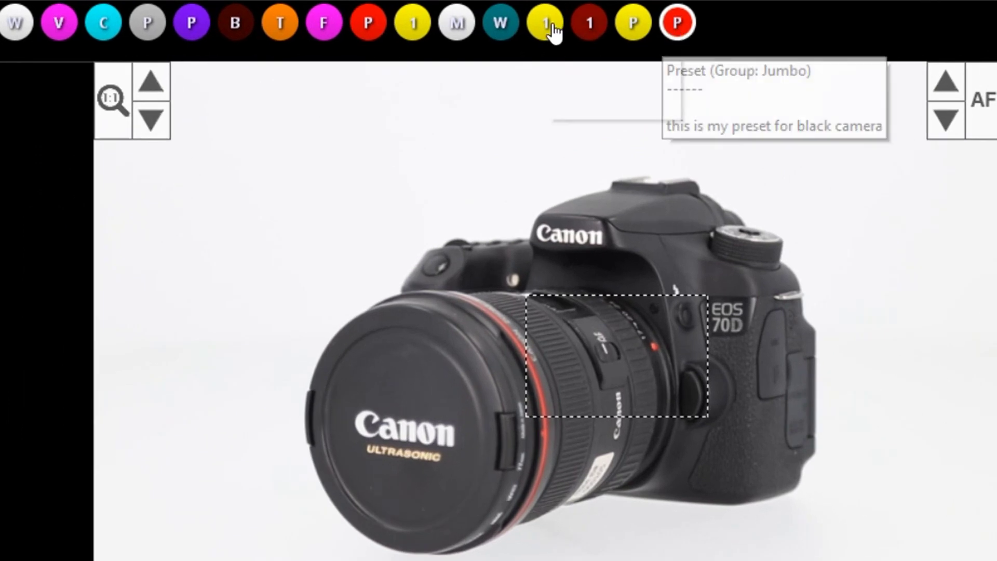
Apply the grey P preset to the live view, then switch back to the red black-camera preset
click(149, 27)
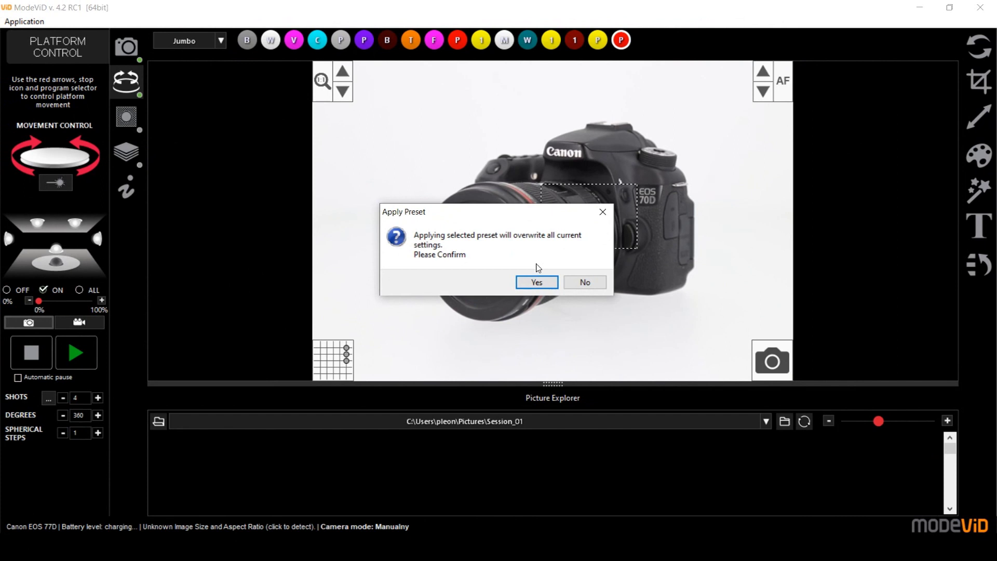
click(536, 283)
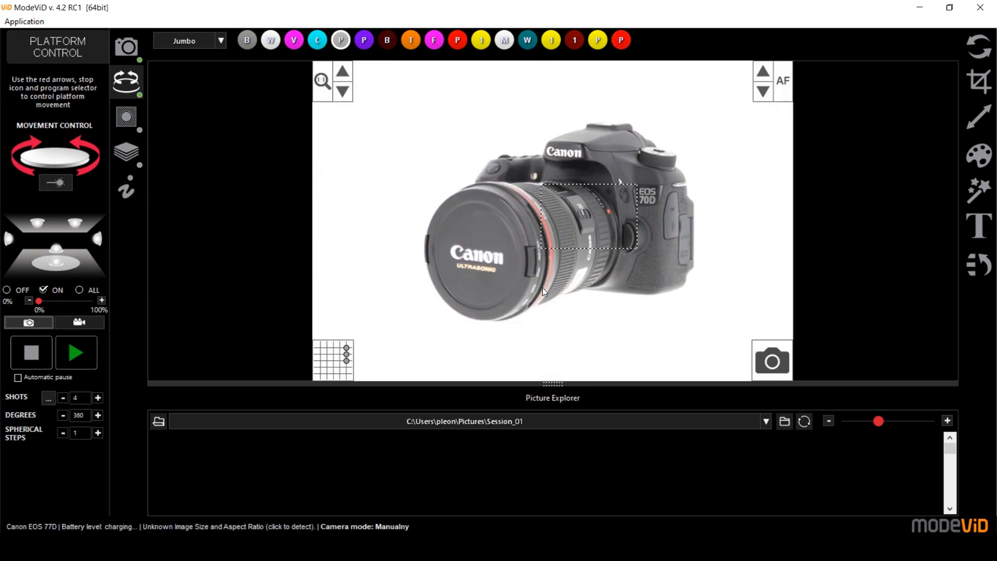
click(621, 42)
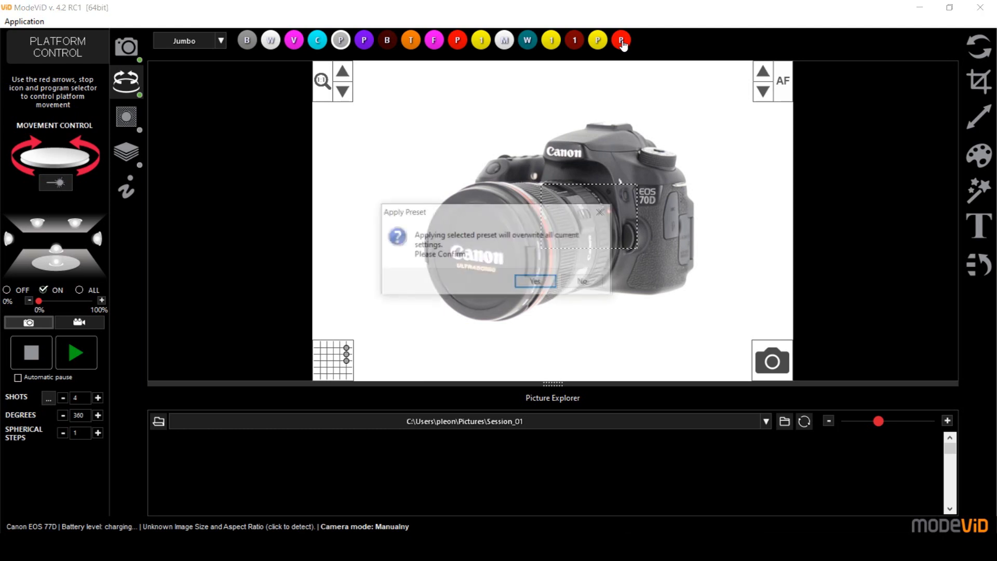
click(536, 283)
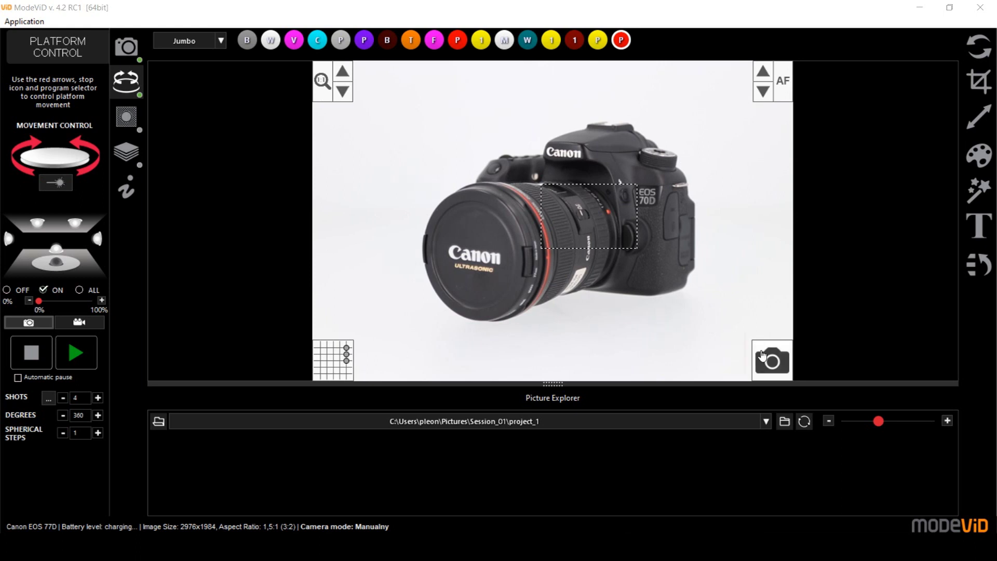
Take a photo of the camera on the platform and rename the file to "name"
click(771, 366)
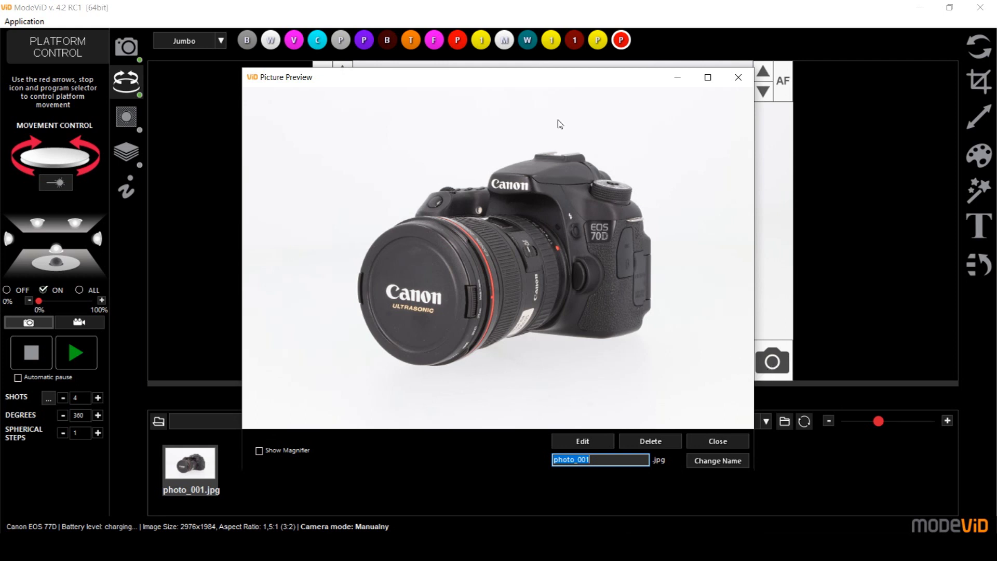
drag(551, 82, 547, 76)
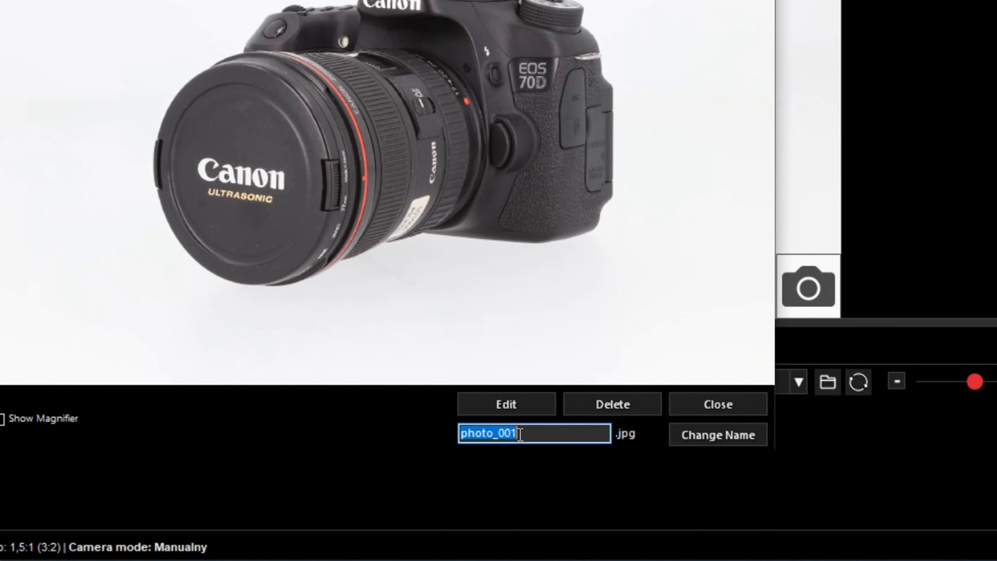
text(name)
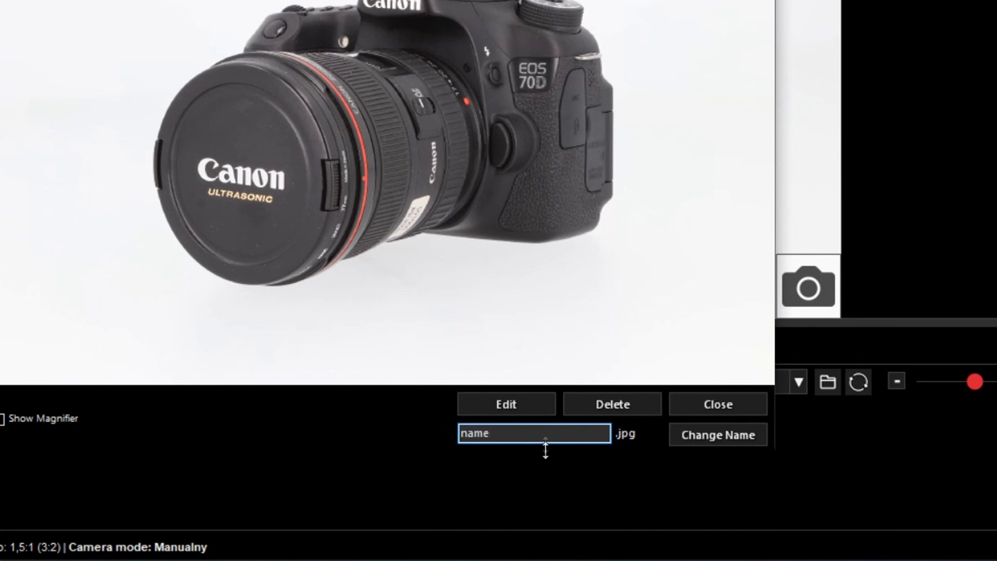
click(712, 441)
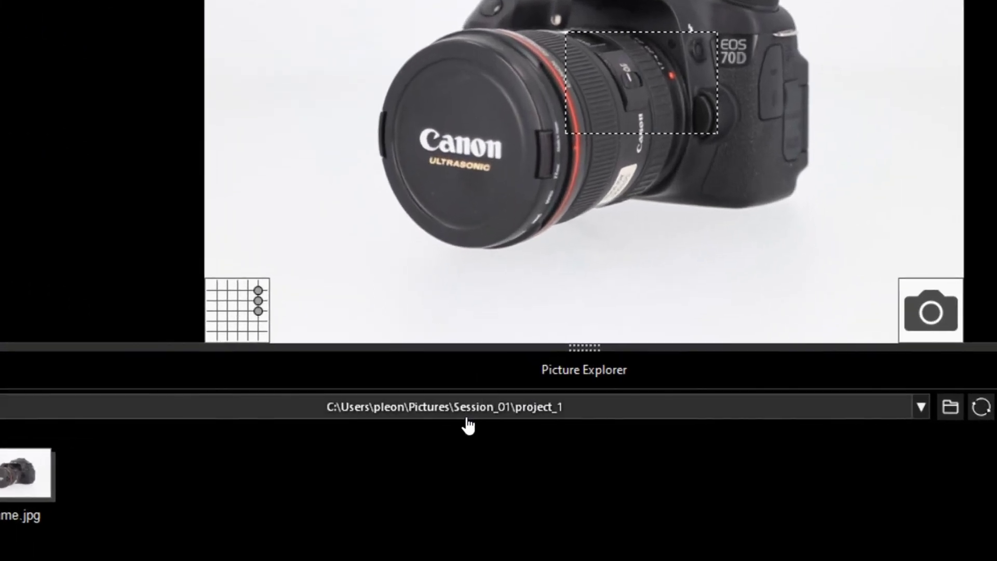
Create a folder named project_1 inside the current project folder and select it as the picture directory
click(486, 423)
right_click(225, 124)
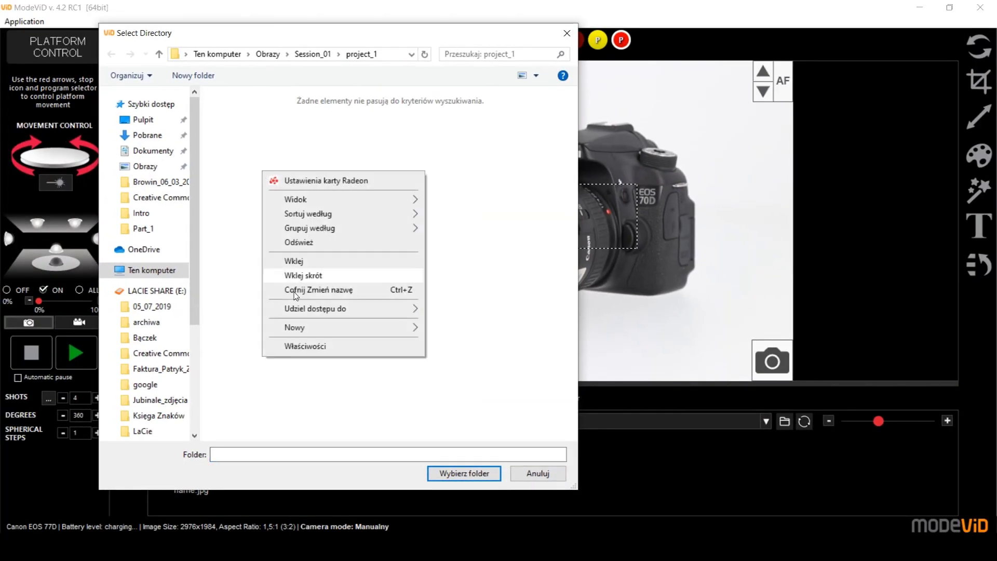
mouse_move(275, 307)
click(440, 329)
text(p)
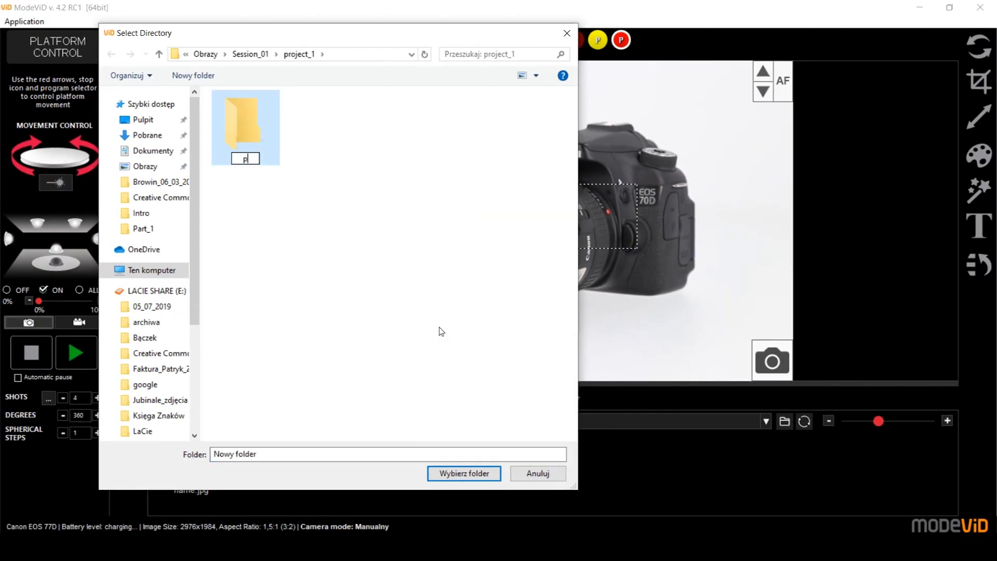
text(roject_1)
double_click(249, 138)
click(465, 475)
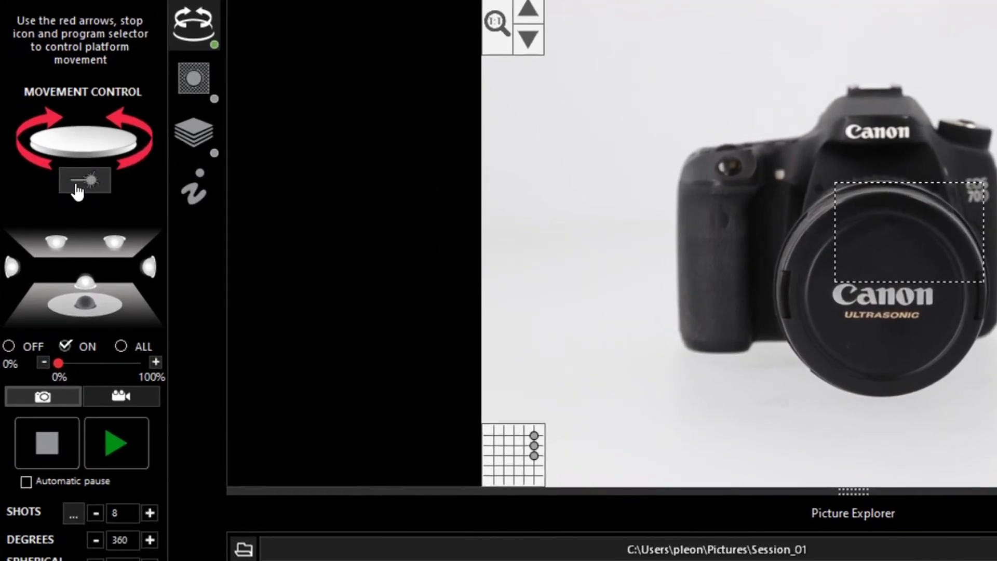
Turn on the platform's laser marker and toggle the alignment grid over the live view
click(78, 187)
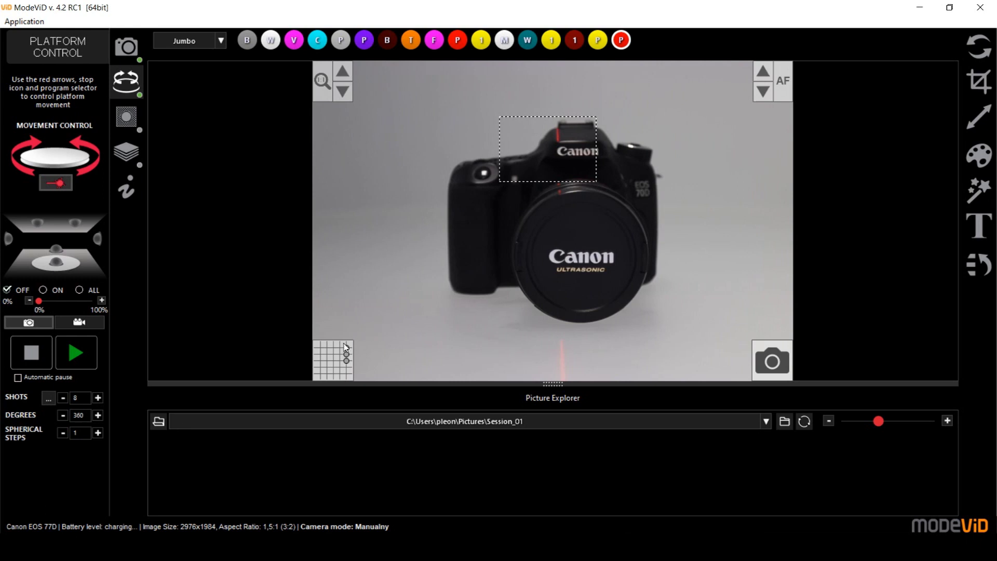
click(323, 357)
click(322, 357)
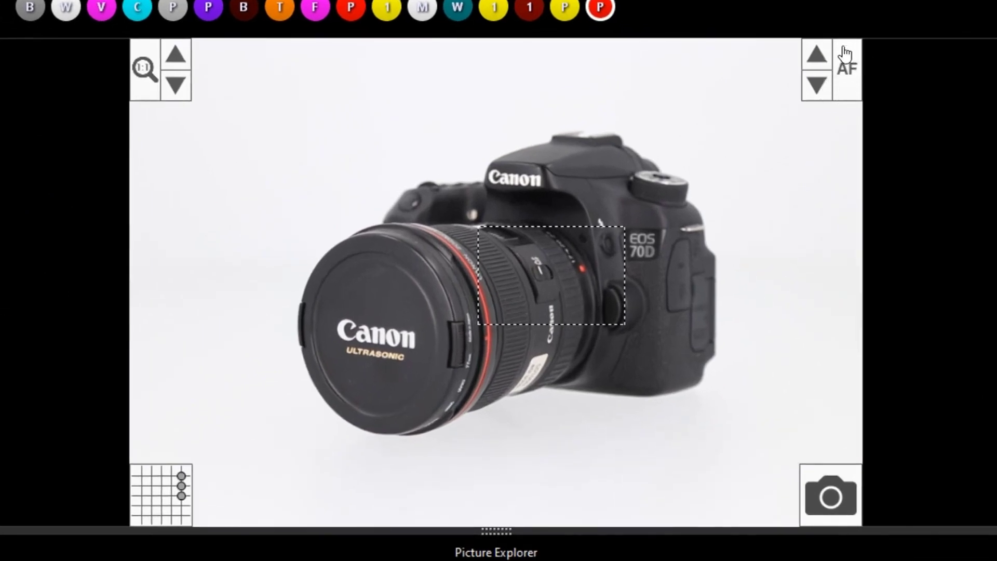
Turn off autofocus and run the platform program for 8 shots over 360 degrees, using the prefixes Serie and photo_
click(838, 83)
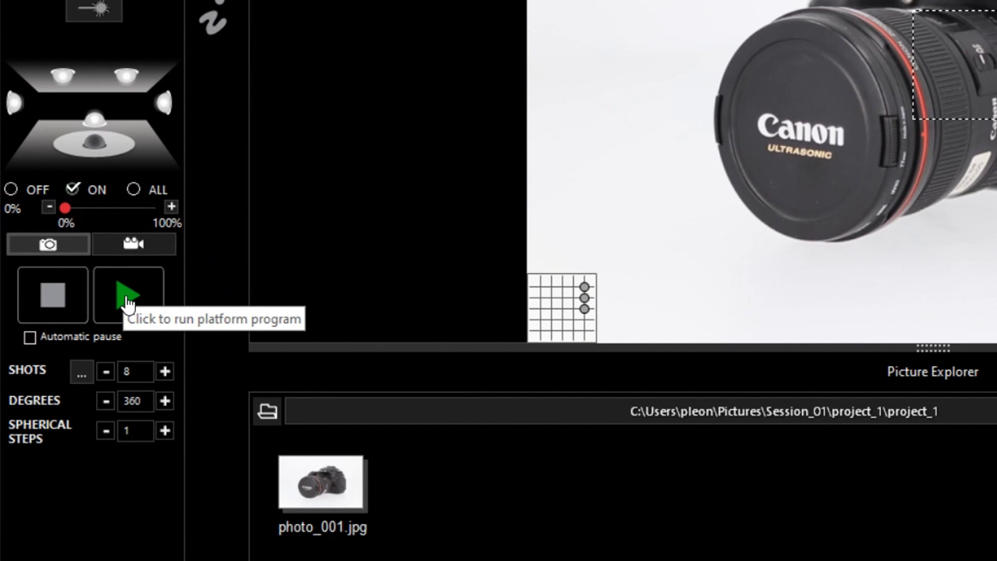
click(128, 304)
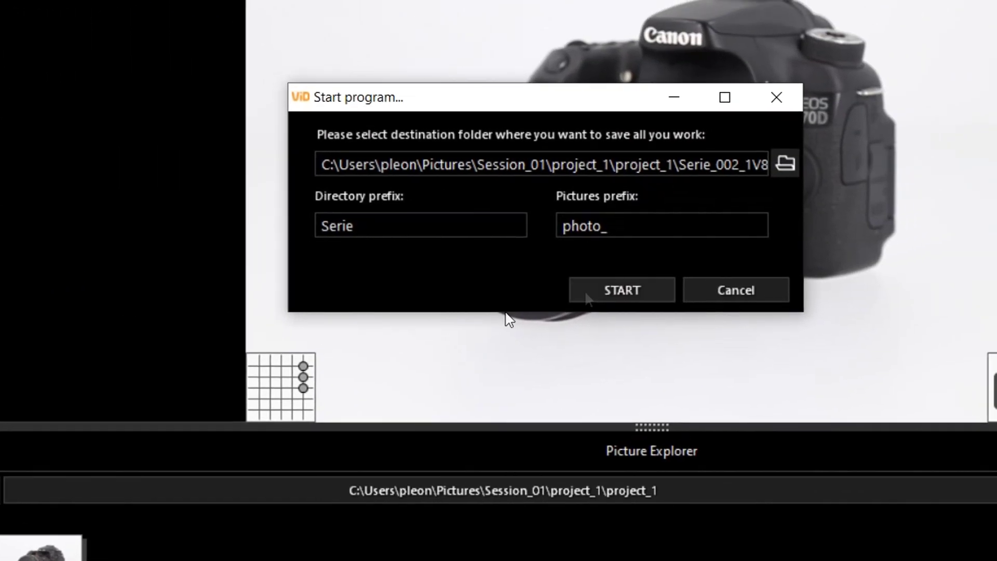
click(618, 292)
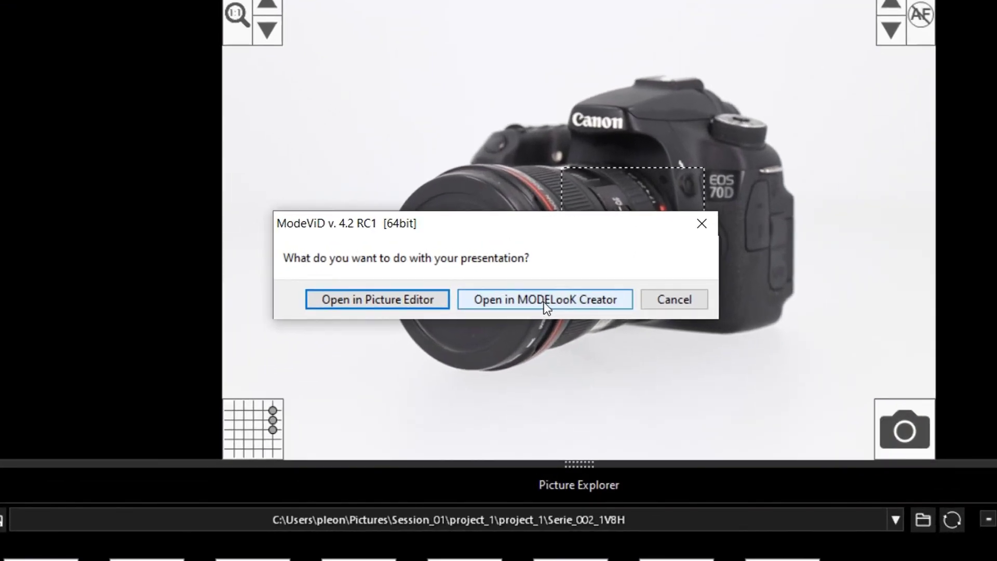
Create an animation from the series in MODELooK Creator with output directory MODELooK_Presentation, and view the presentation full screen
click(544, 301)
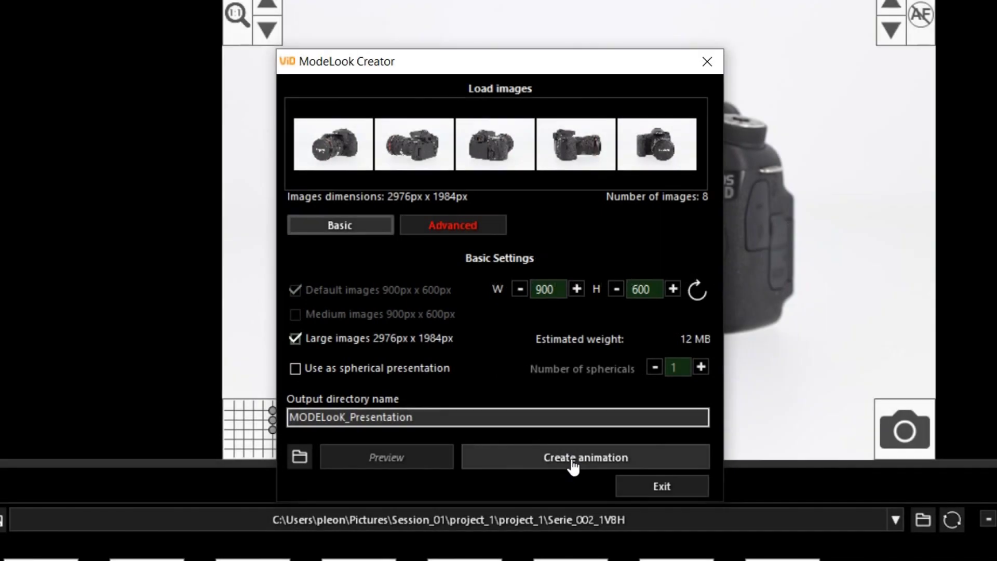
click(573, 466)
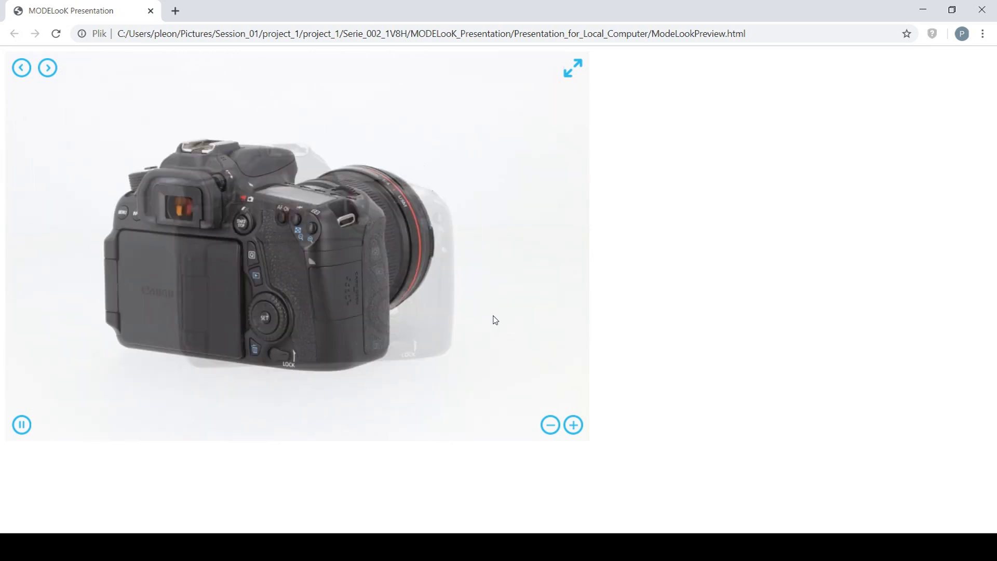
click(576, 72)
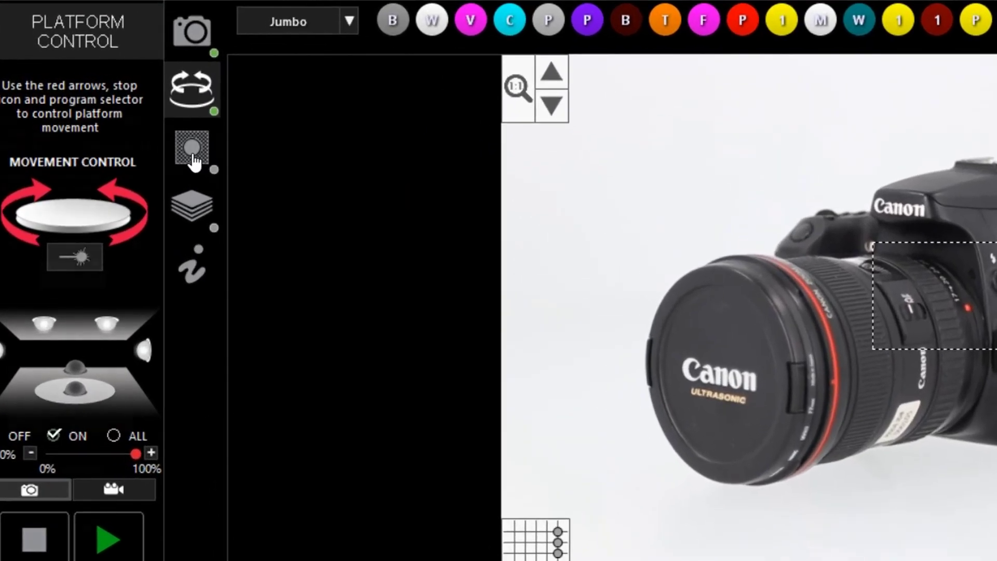
Switch the picture background setting from Transparent to Color in the application settings and bring up its colour choice
click(192, 149)
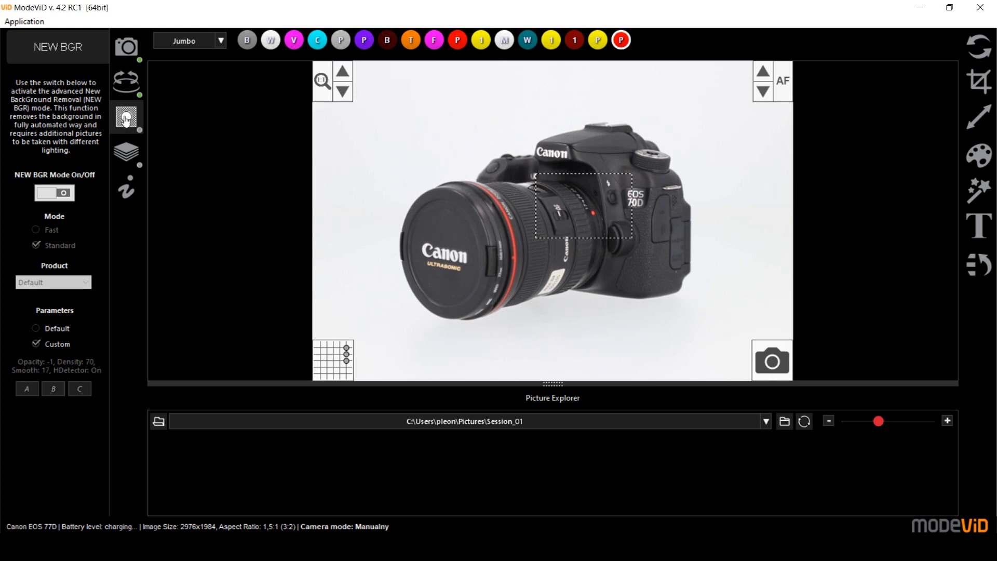
click(30, 23)
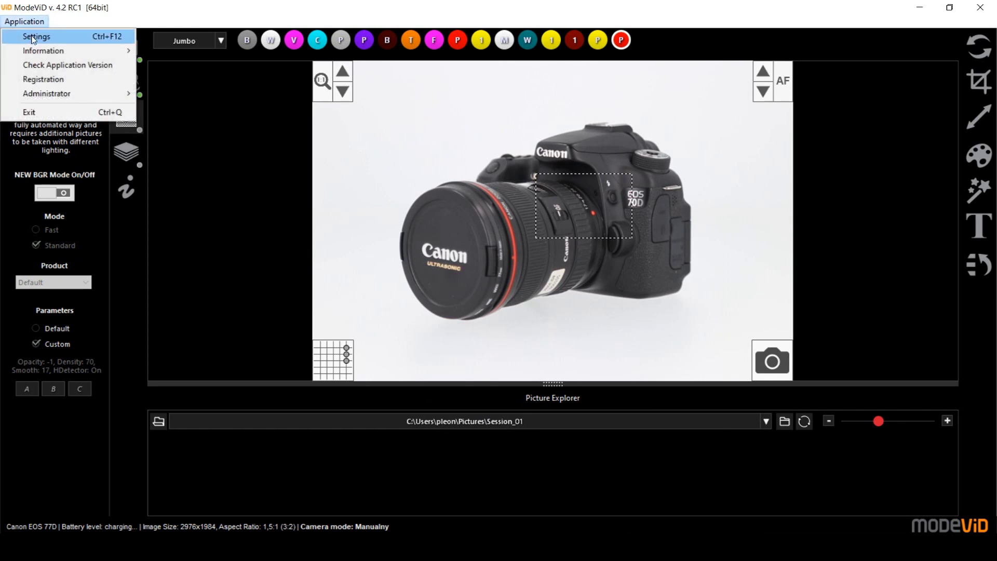
click(32, 37)
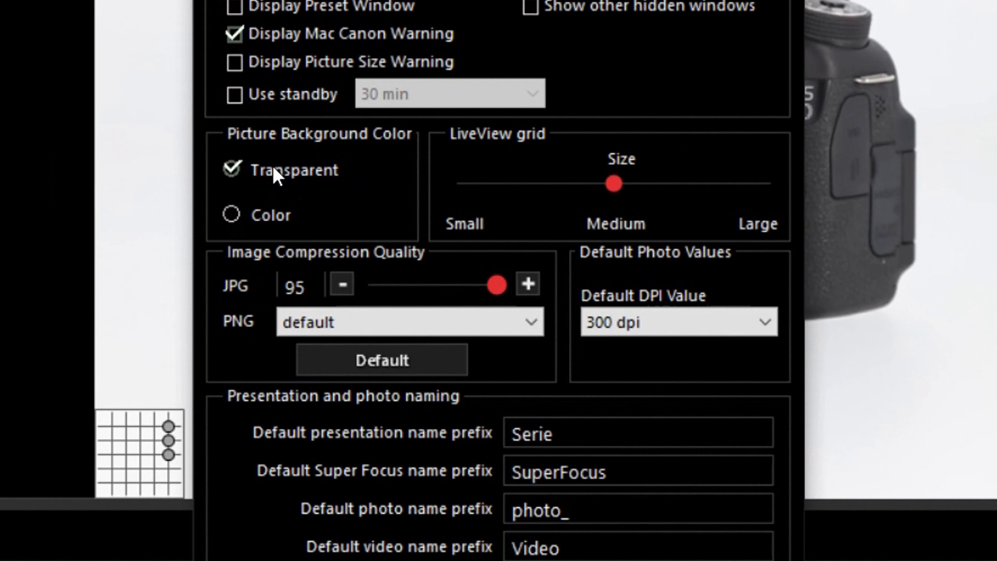
click(230, 216)
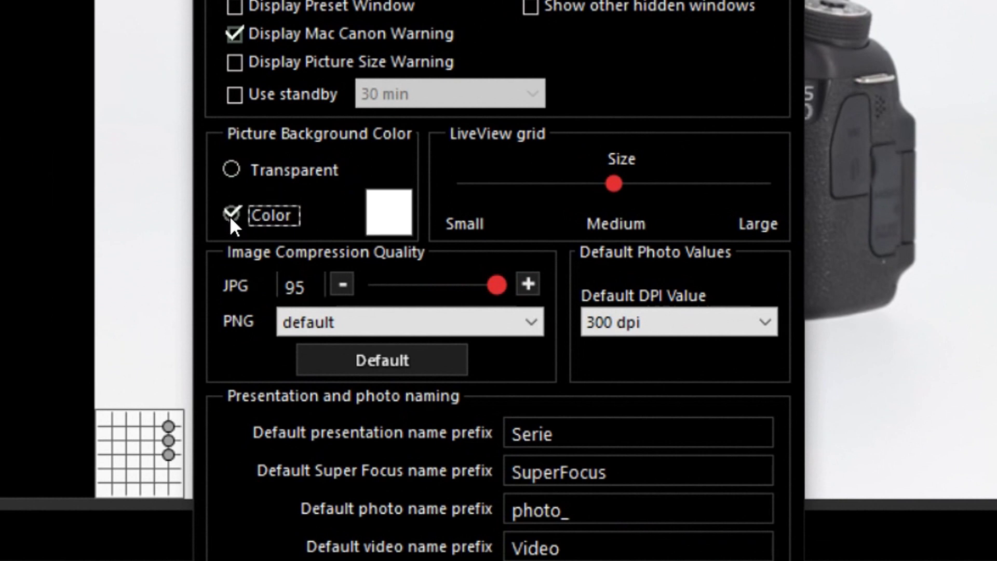
click(394, 216)
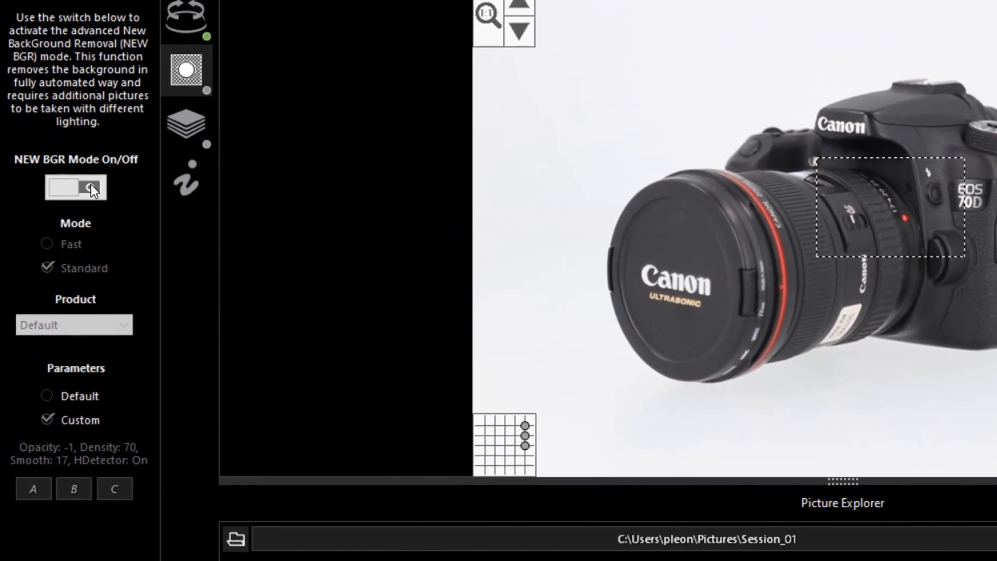
Enable New BGR mode with the Fast option, then take a background-removed photo and maximize its preview
click(60, 191)
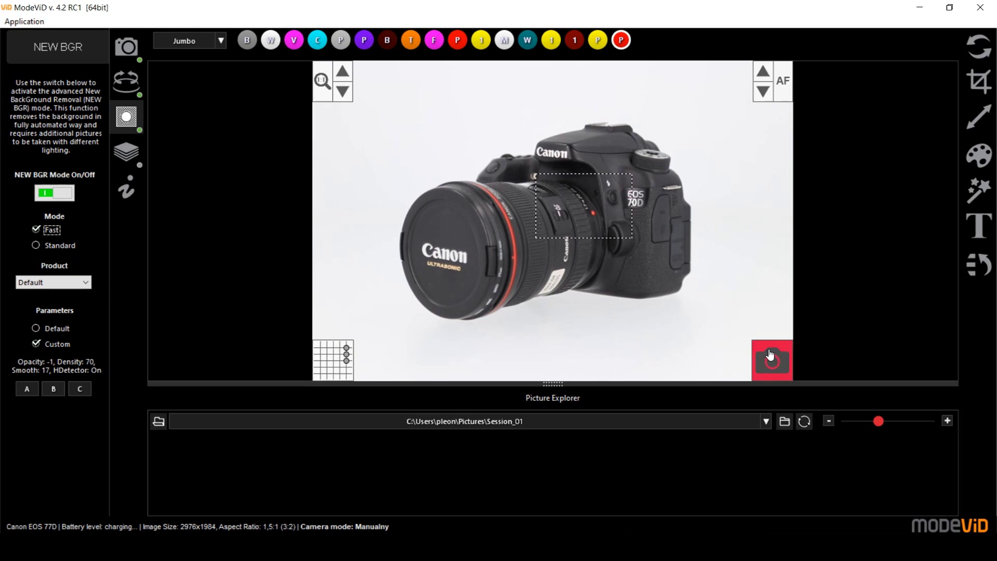
click(770, 355)
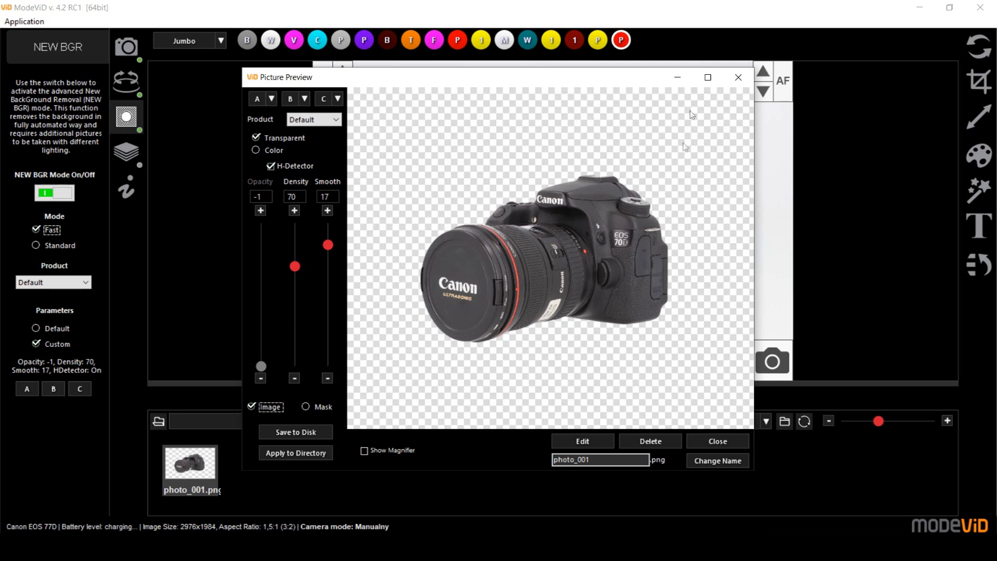
click(707, 77)
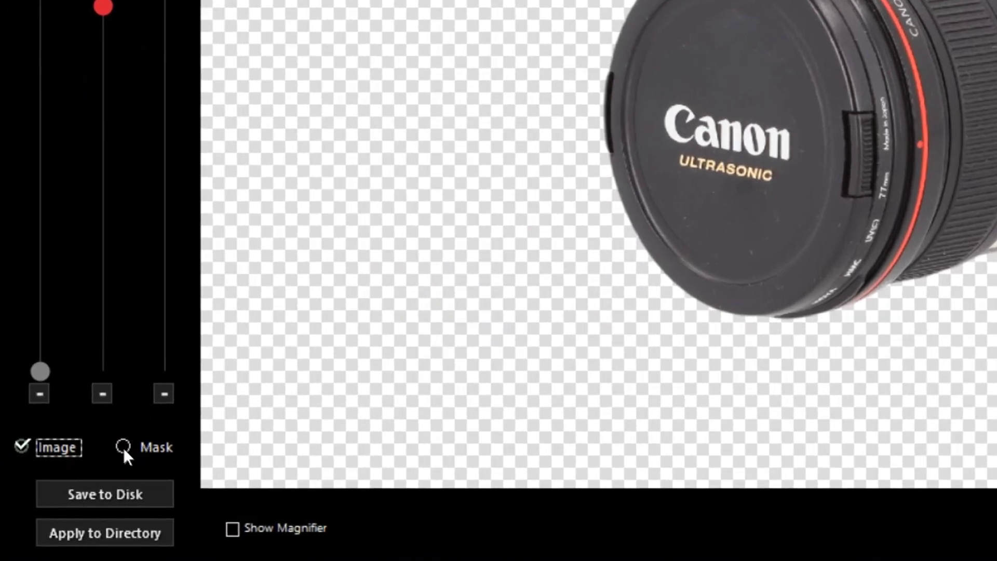
Display the photo's mask, try lowering Density to 16, and return Density to 70
click(123, 446)
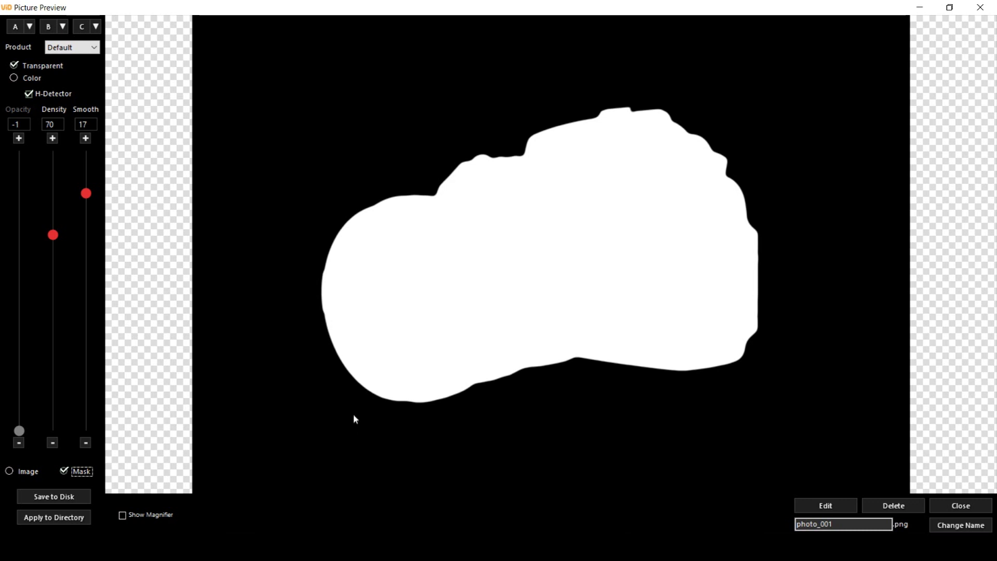
click(53, 235)
drag(55, 237, 47, 387)
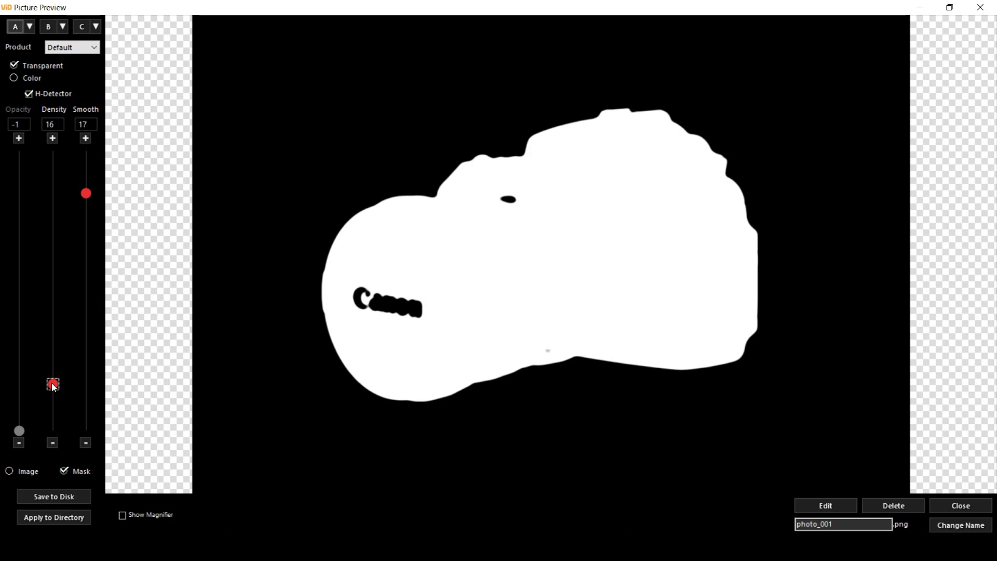
drag(53, 387, 54, 236)
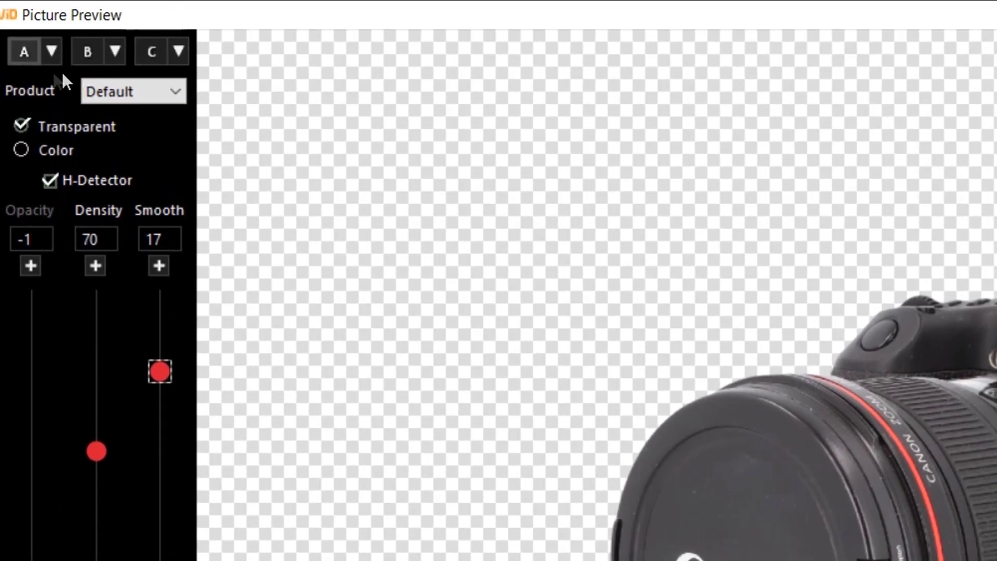
Bring up the options for storing preset A and replace the transparent background with light grey
click(51, 52)
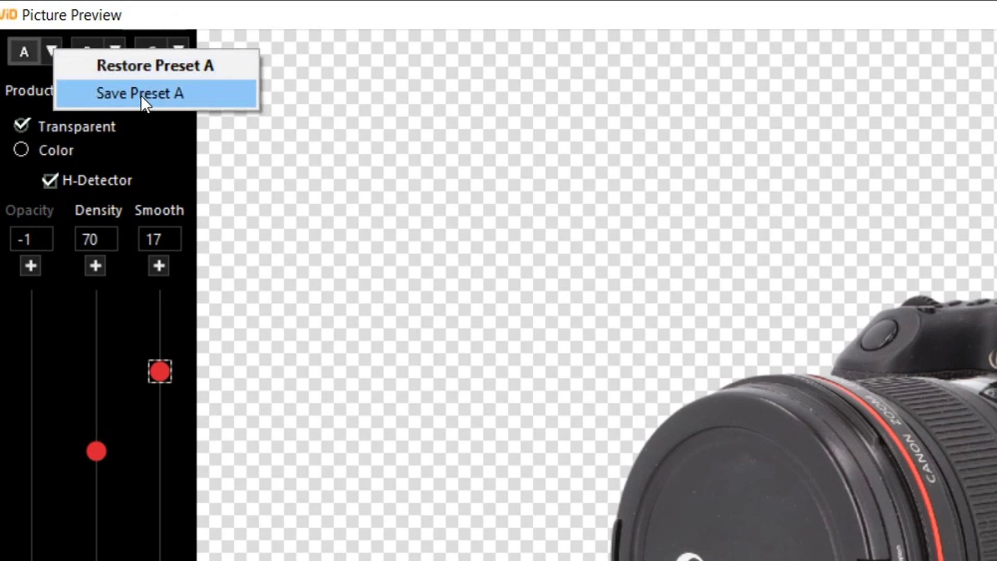
click(163, 347)
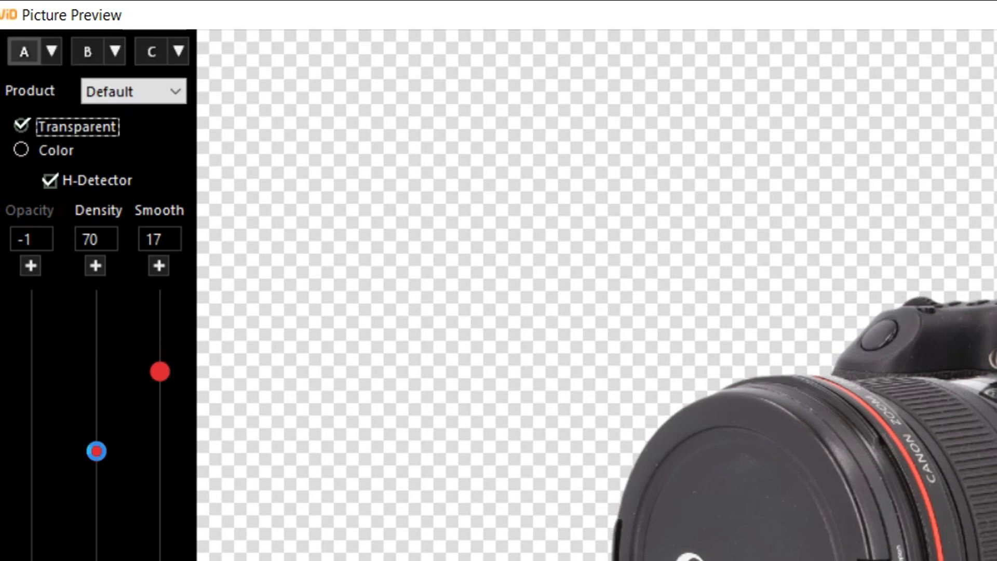
click(20, 150)
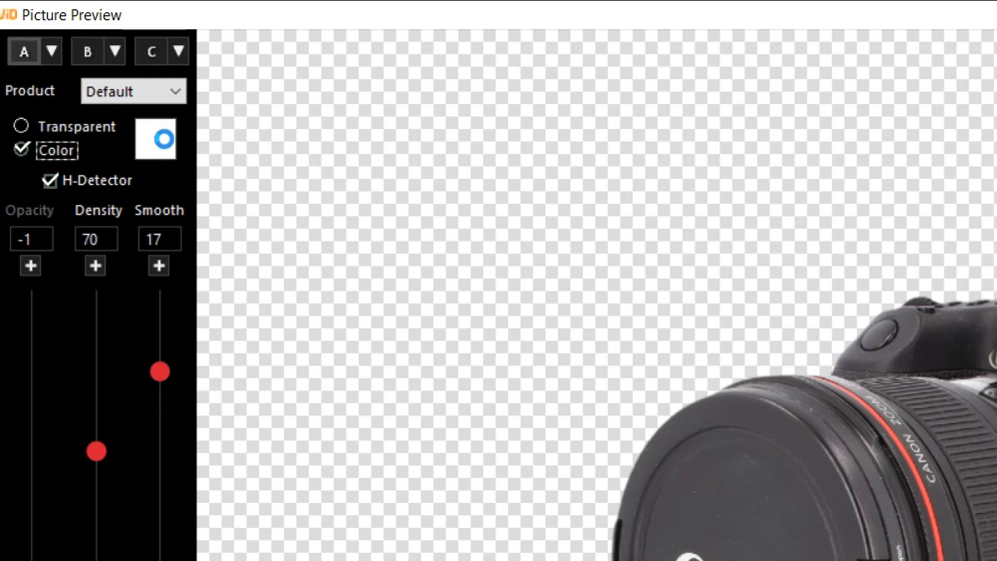
click(163, 139)
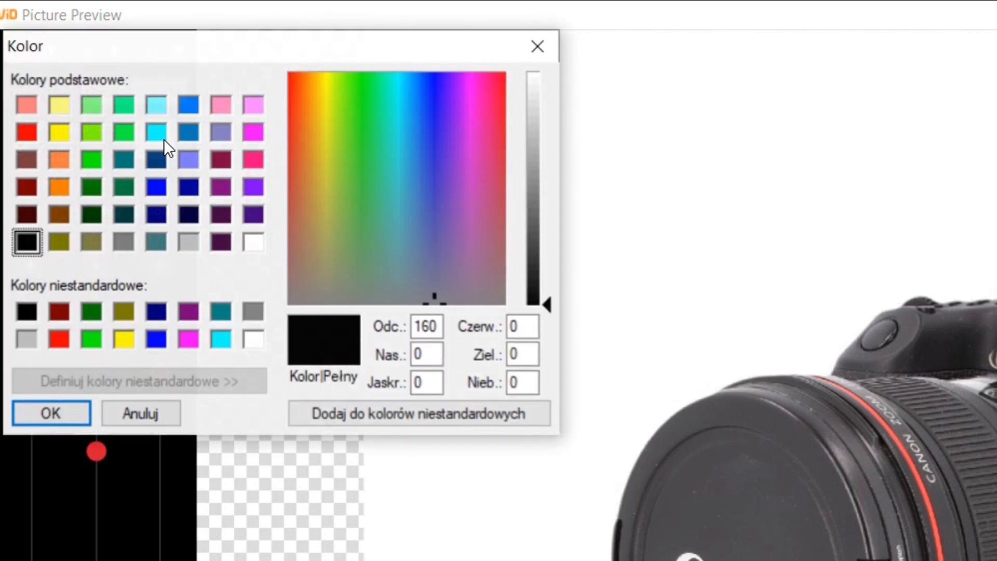
click(189, 241)
click(56, 413)
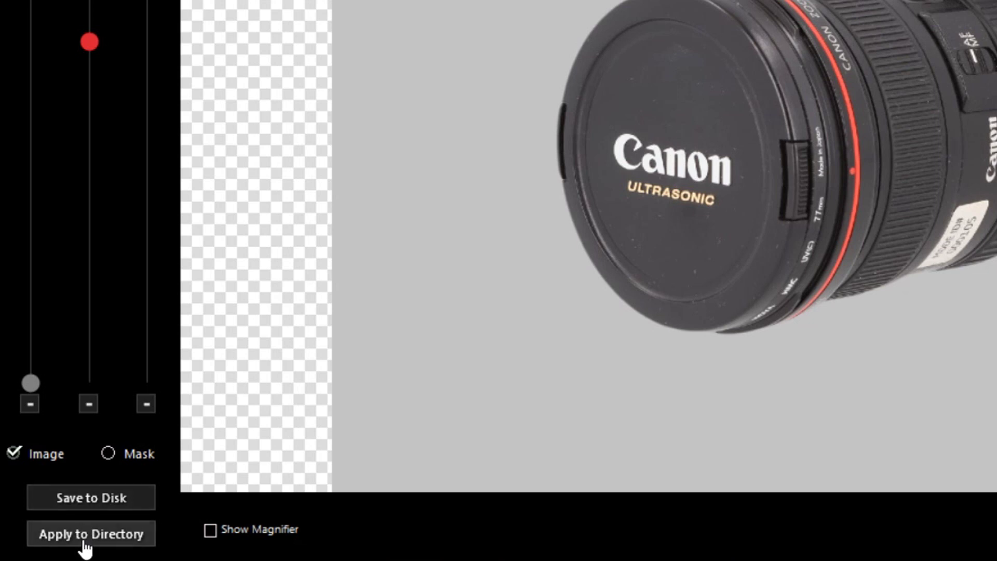
Show the cut-out image instead of the mask and choose Transparent as the product type
click(44, 455)
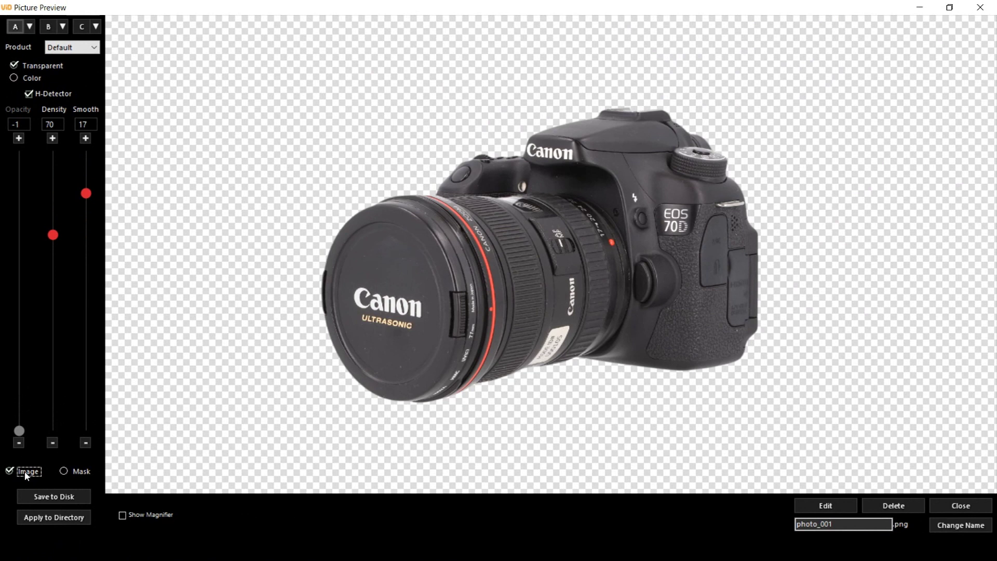
click(84, 47)
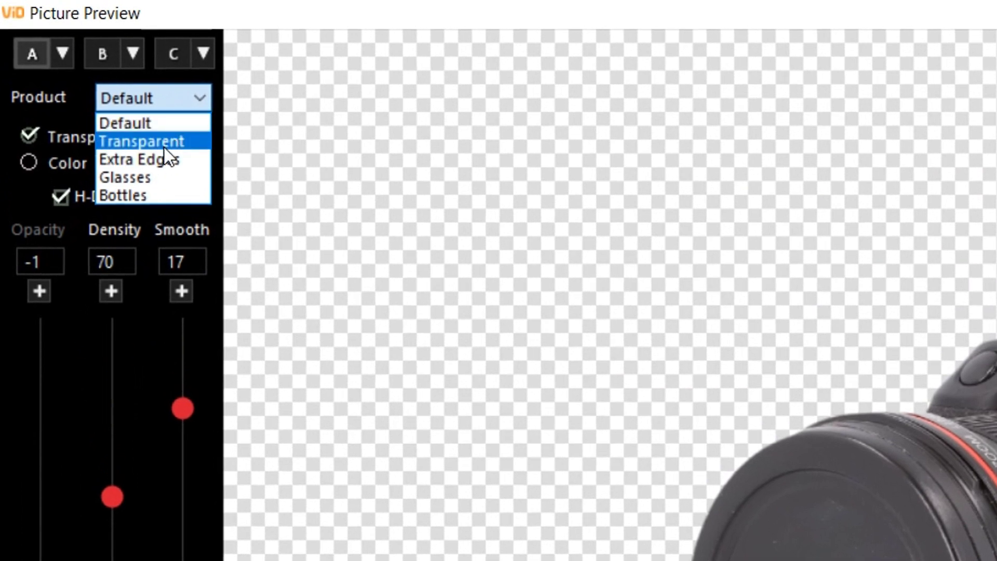
click(159, 143)
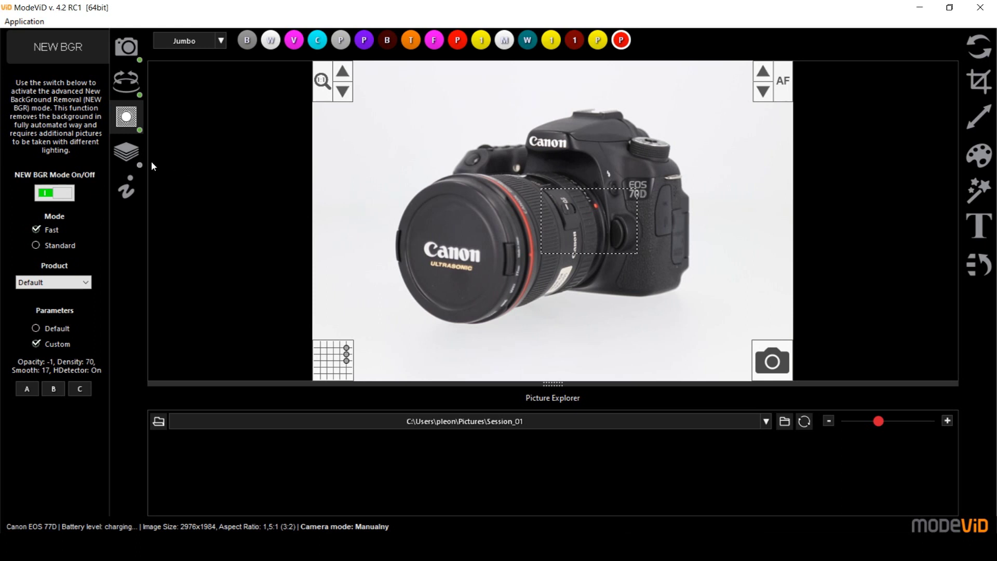
Open Super Focus, zoom in on the front of the lens, and store its focus as near point A
click(130, 152)
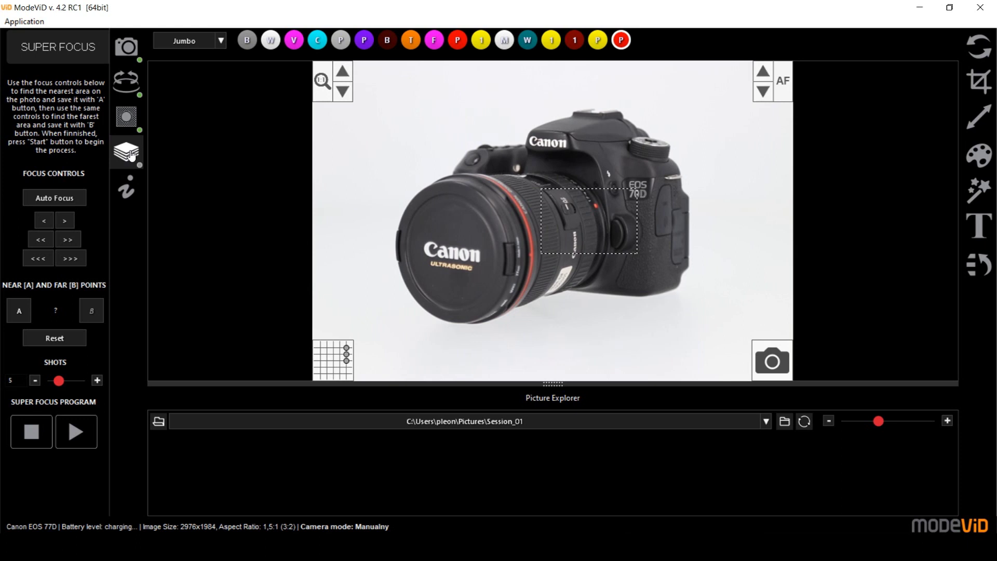
click(571, 240)
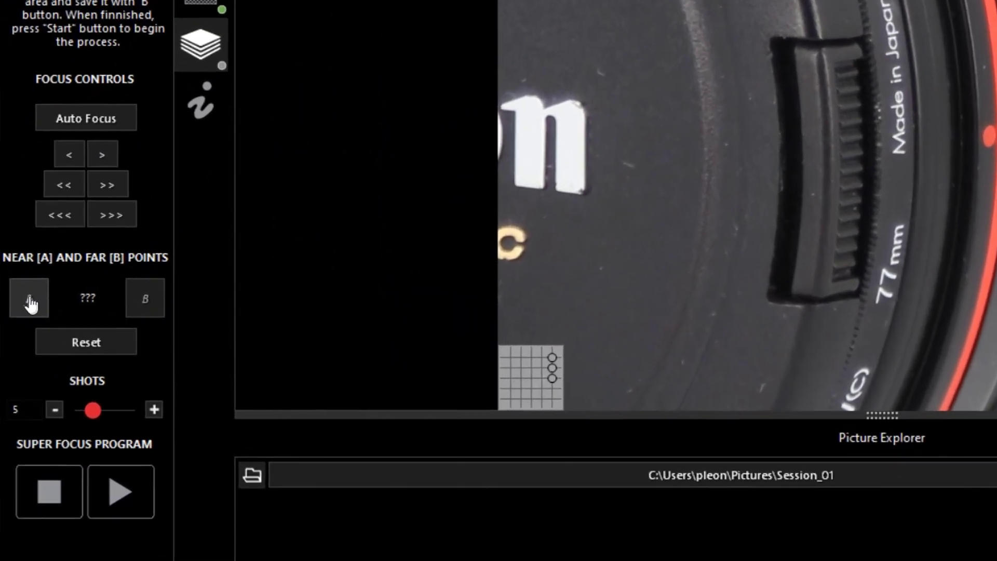
click(32, 306)
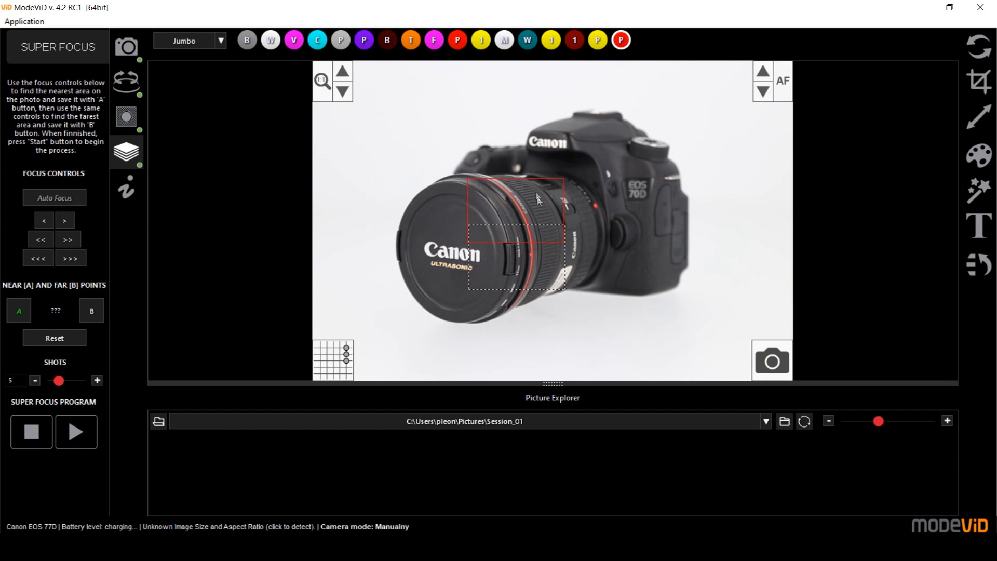
Shift the focus in fine steps to the camera's rear grip, store it as far point B, and run the Super Focus program
click(522, 155)
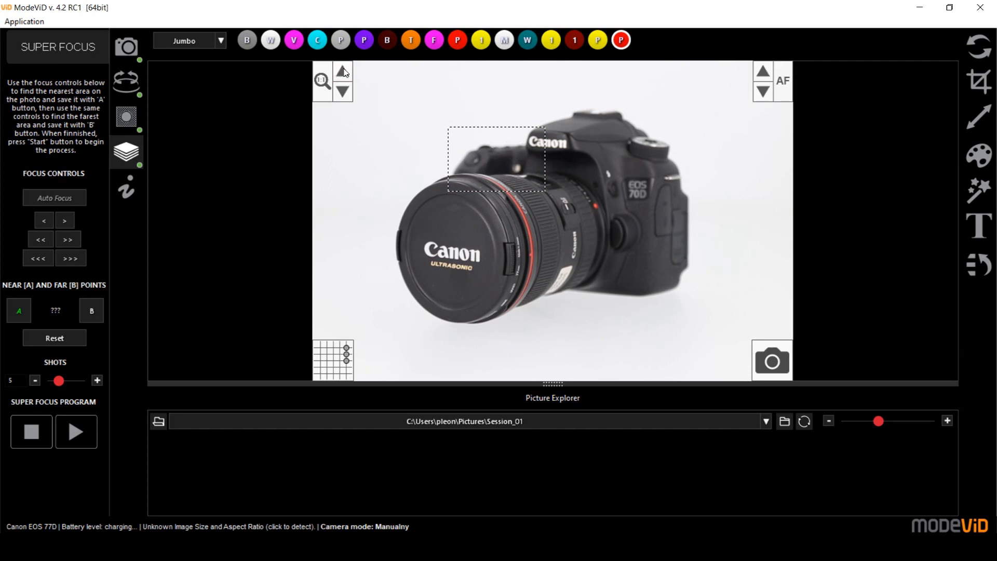
click(495, 150)
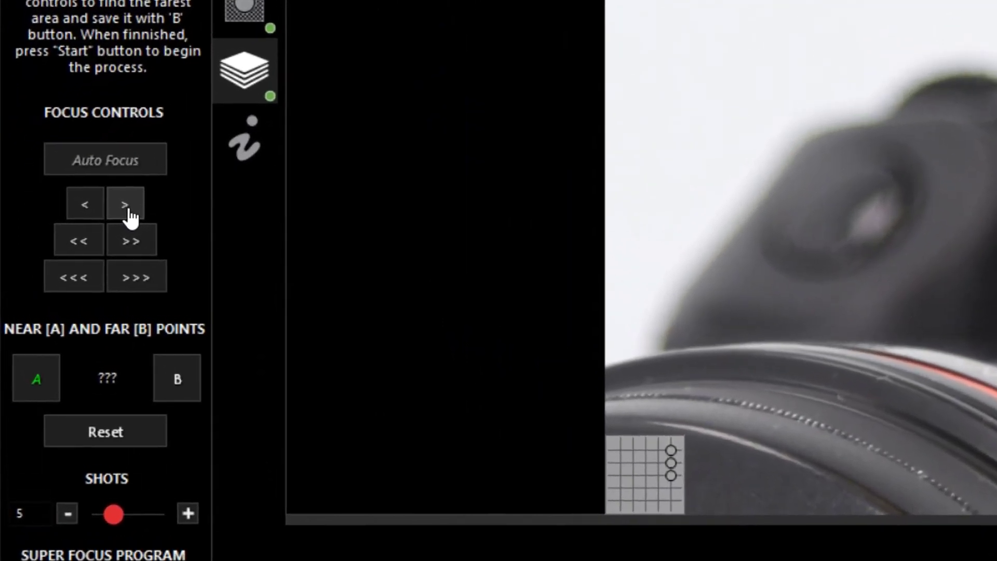
click(129, 207)
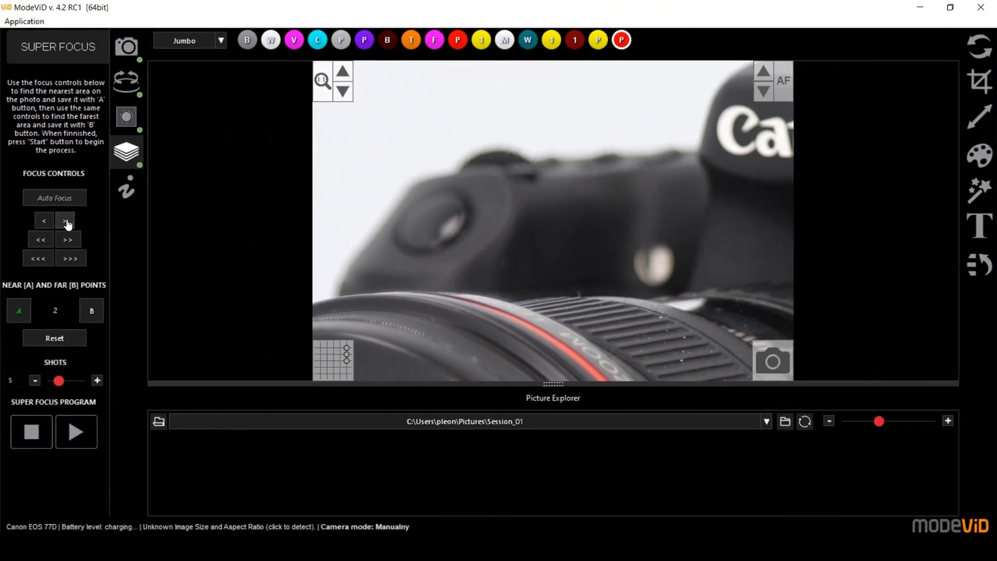
click(128, 208)
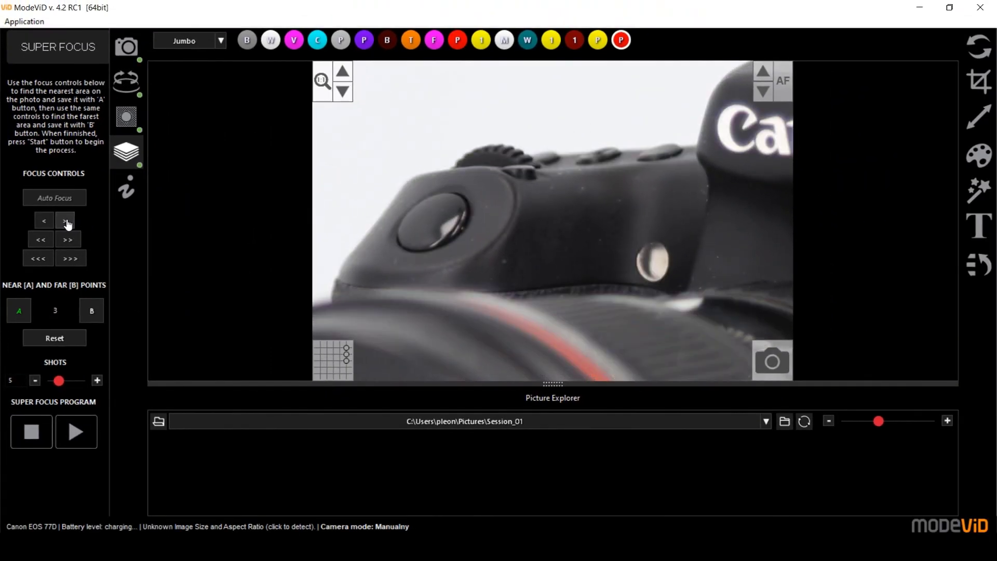
click(66, 223)
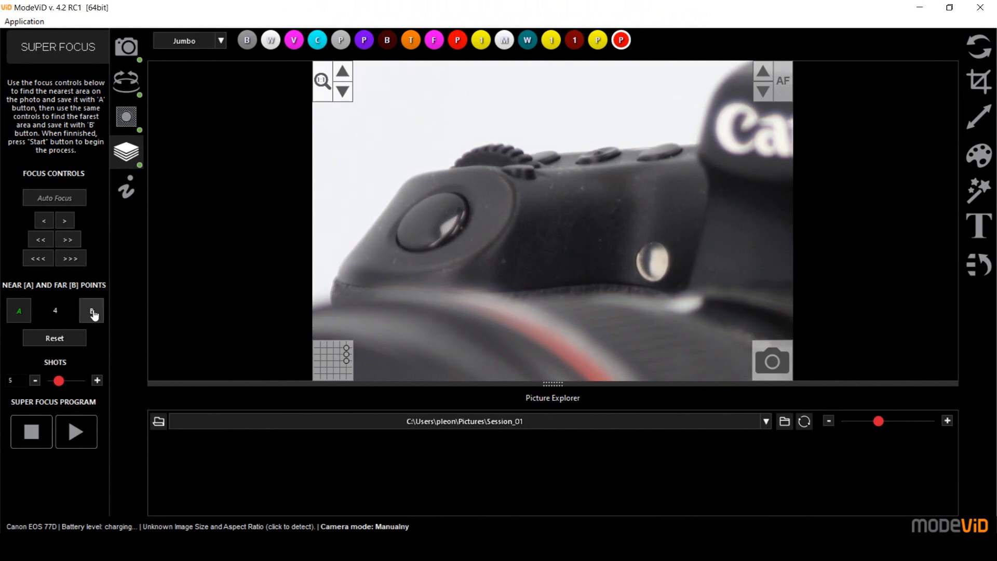
click(93, 312)
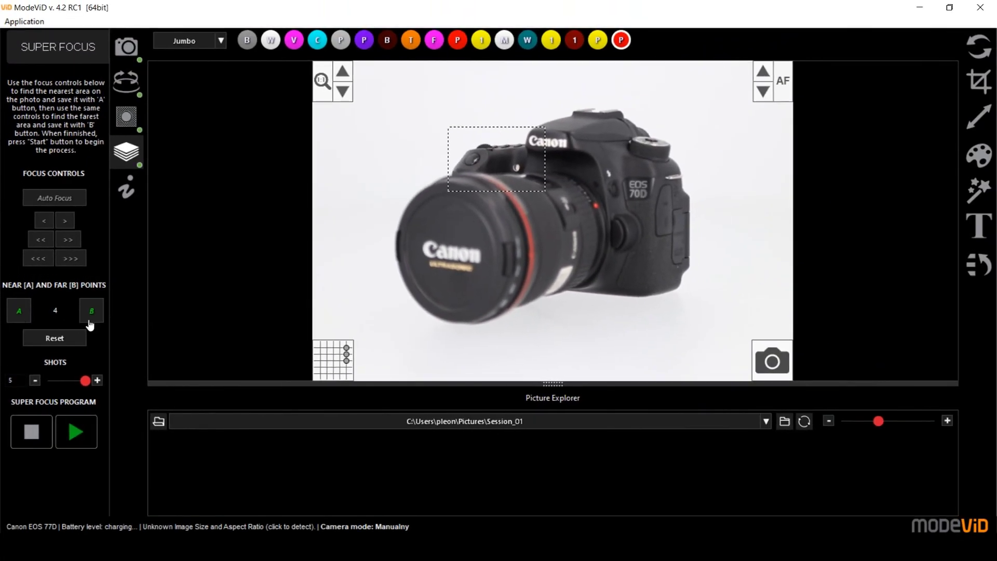
click(76, 433)
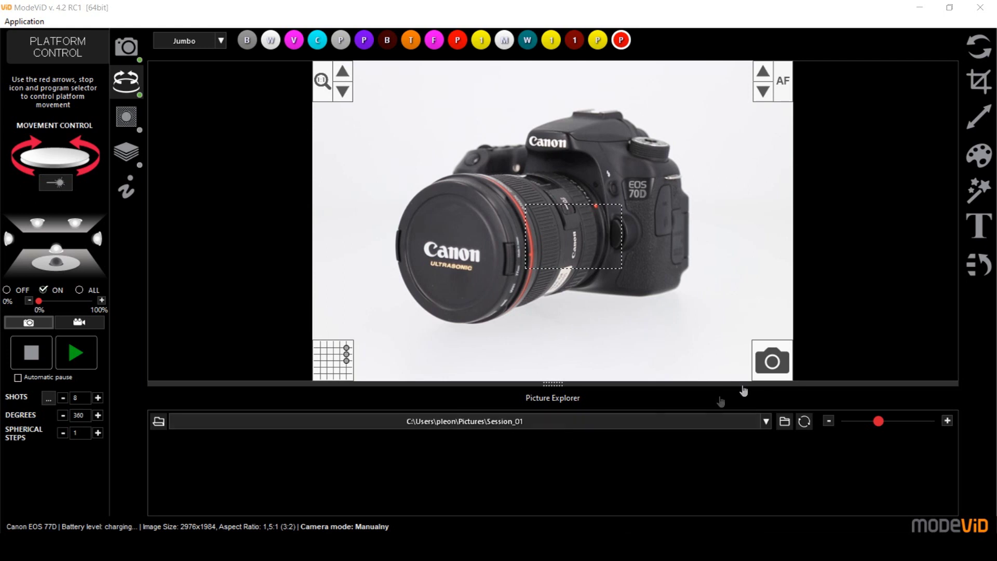
Set a newly taken photo of the camera as the ghost over the live view, and rotate the platform
click(772, 361)
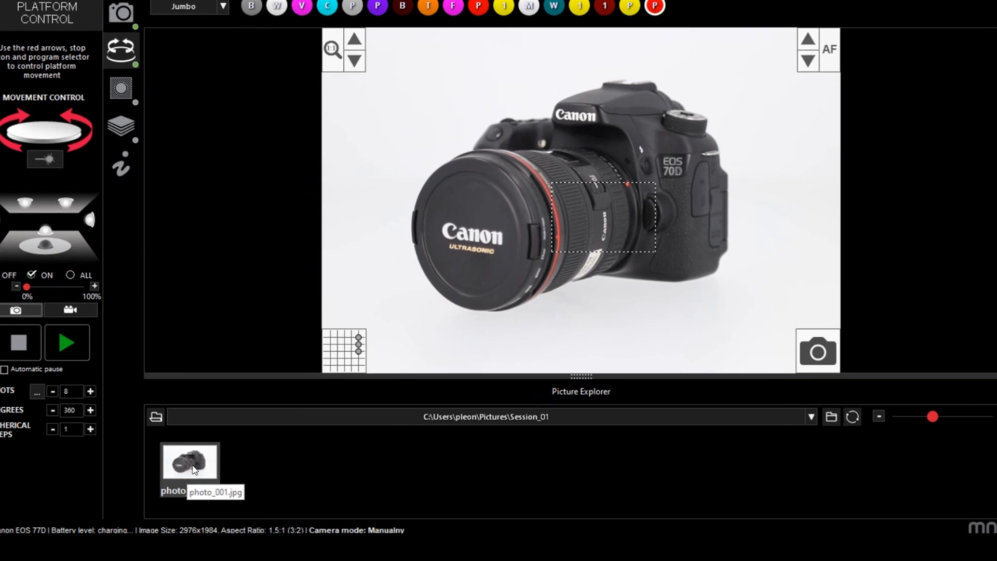
right_click(193, 472)
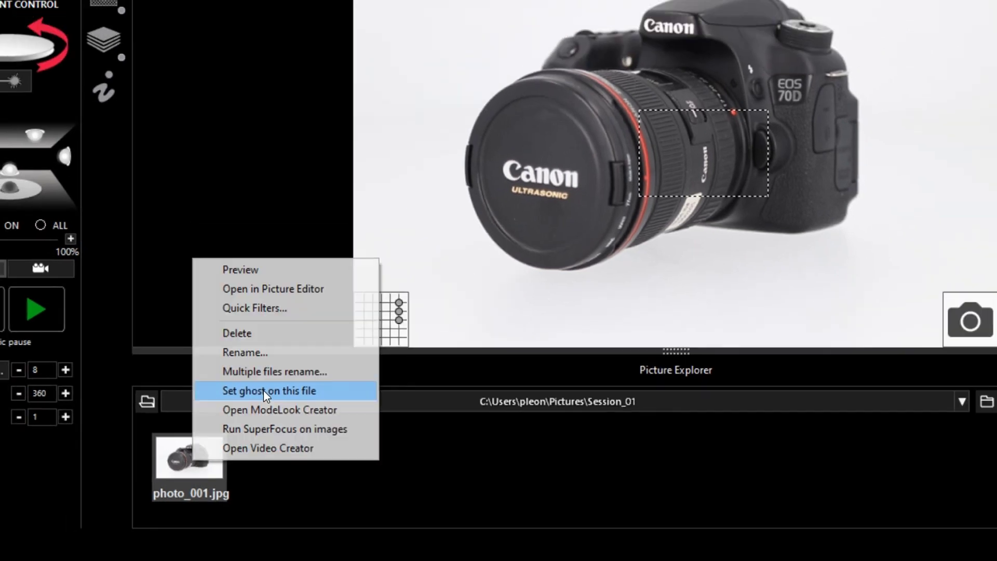
click(257, 376)
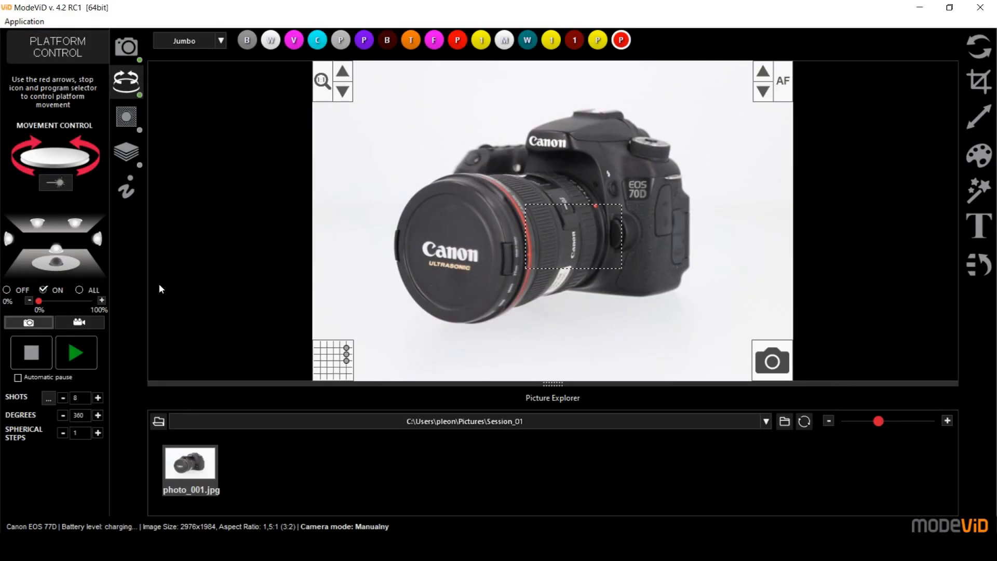
click(100, 171)
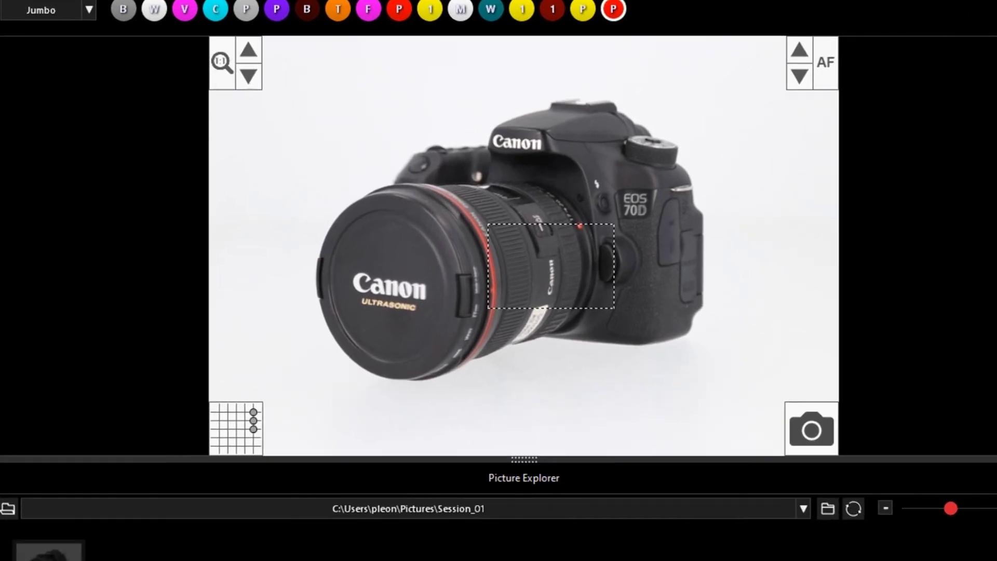